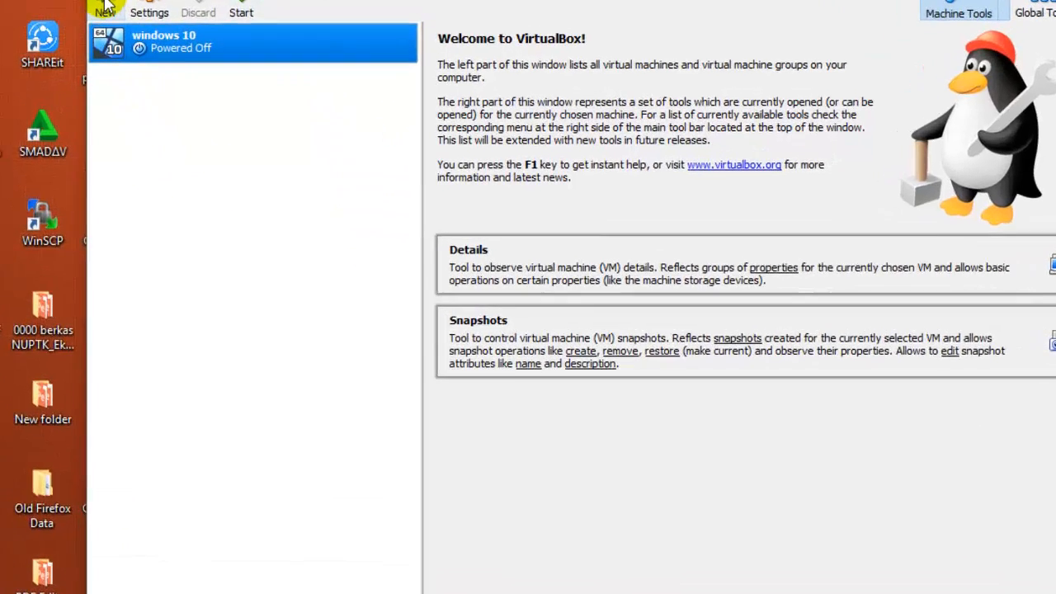
- Start a new Linux virtual machine named Debian 8, version Debian (64-bit), with 1024 MB of memory
key("ctrl+n")
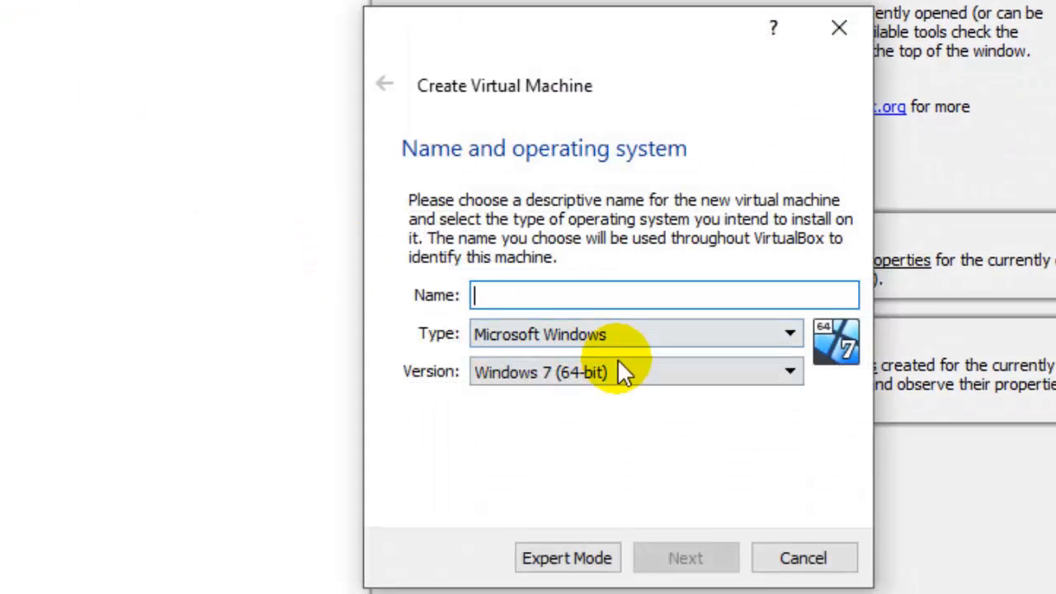
left_click(614, 295)
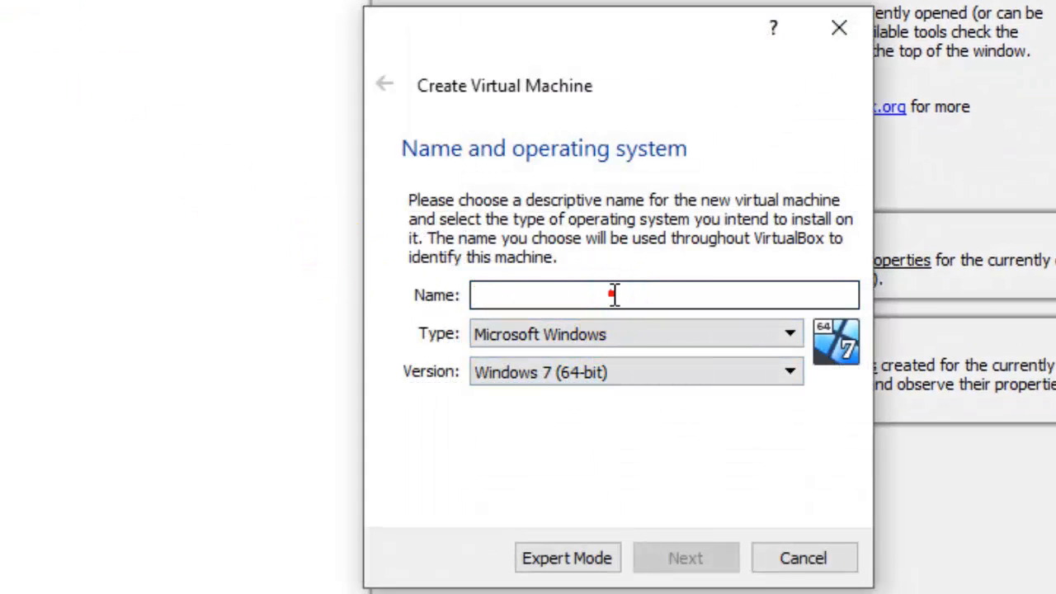
type("Debian")
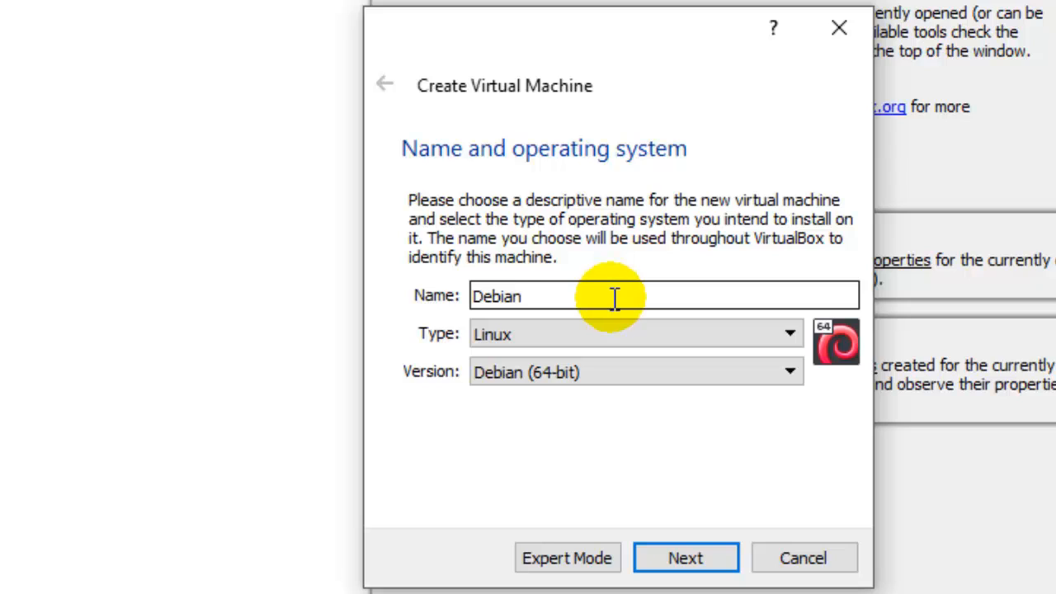
type(" 8")
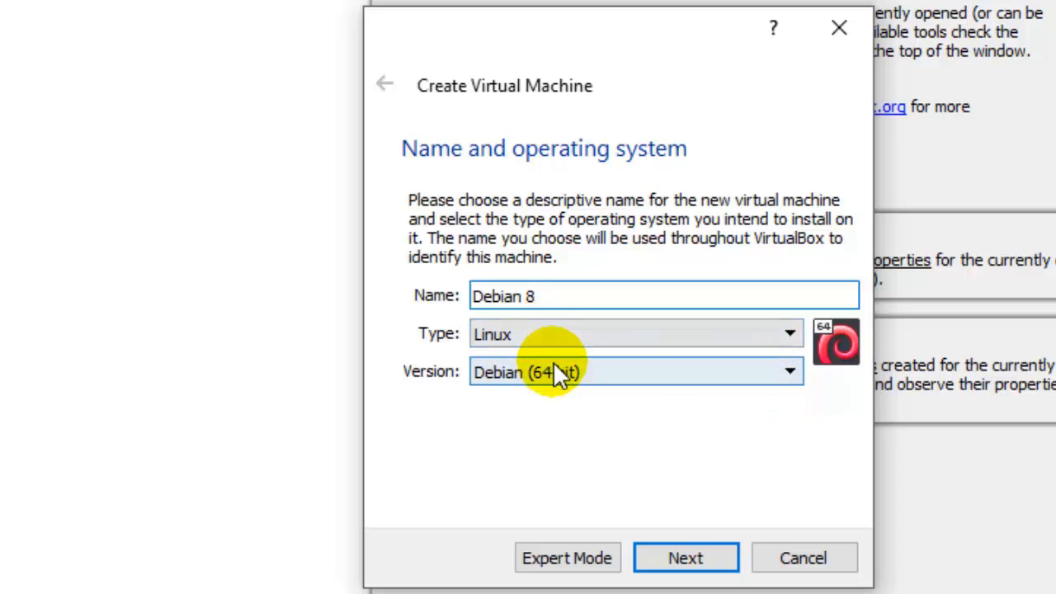
left_click(683, 568)
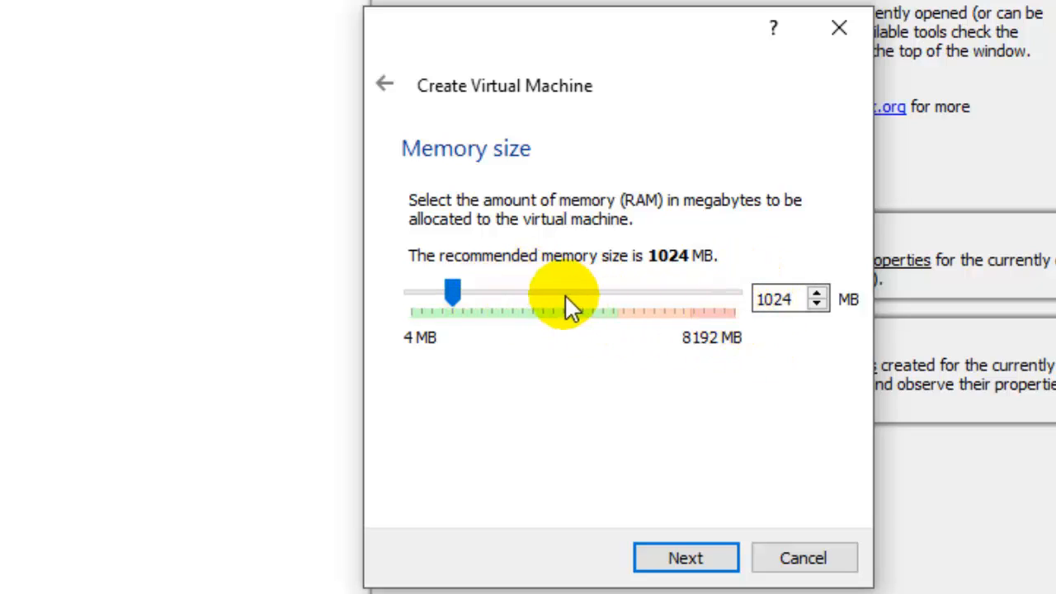
left_click(675, 567)
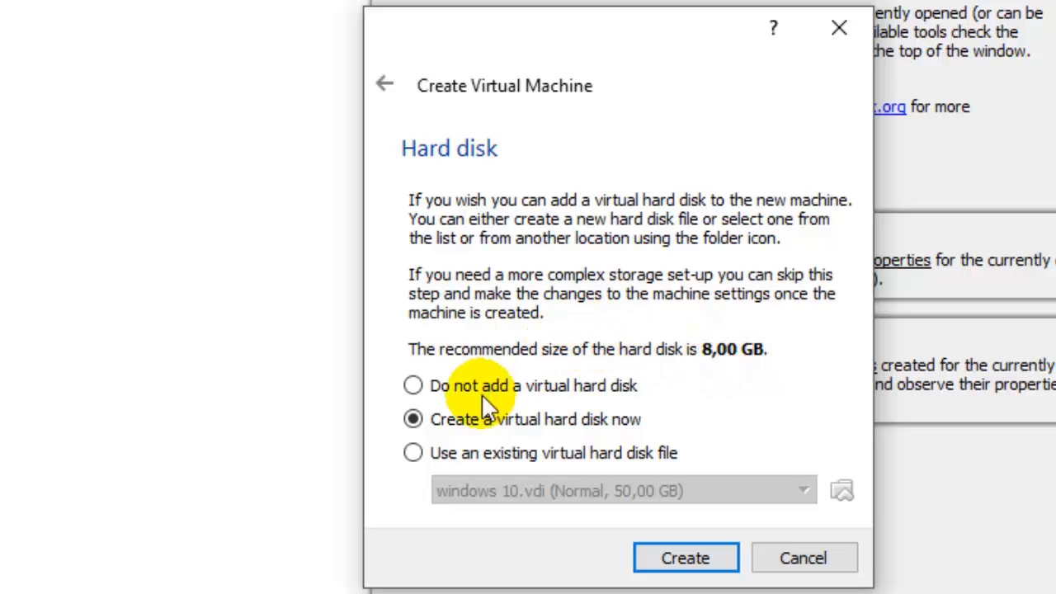
- Create a dynamically allocated 8,00 GB VDI virtual hard disk named Debian 8 for the new machine
left_click(684, 558)
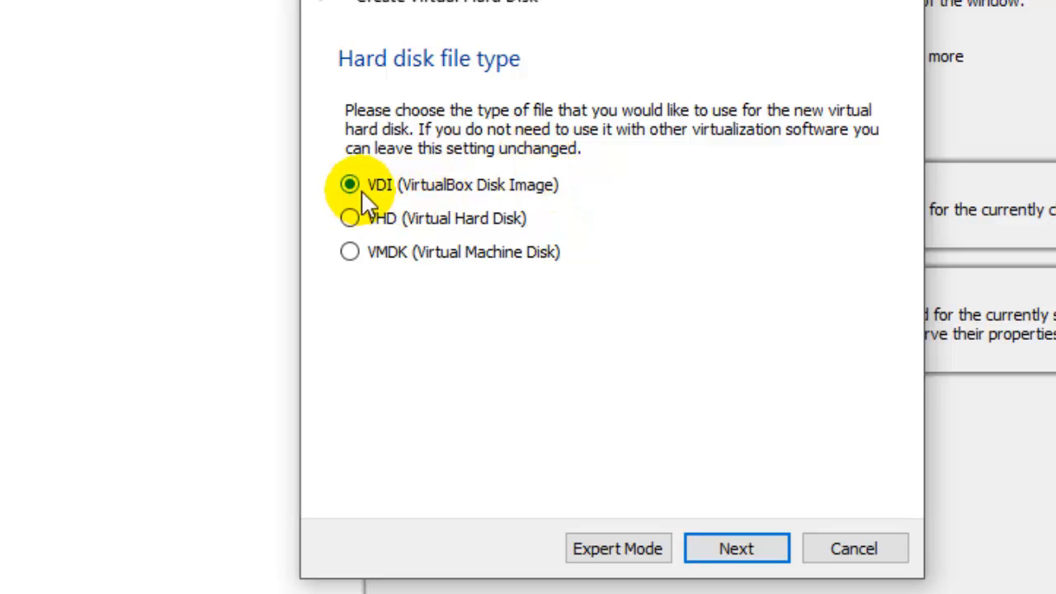
left_click(732, 549)
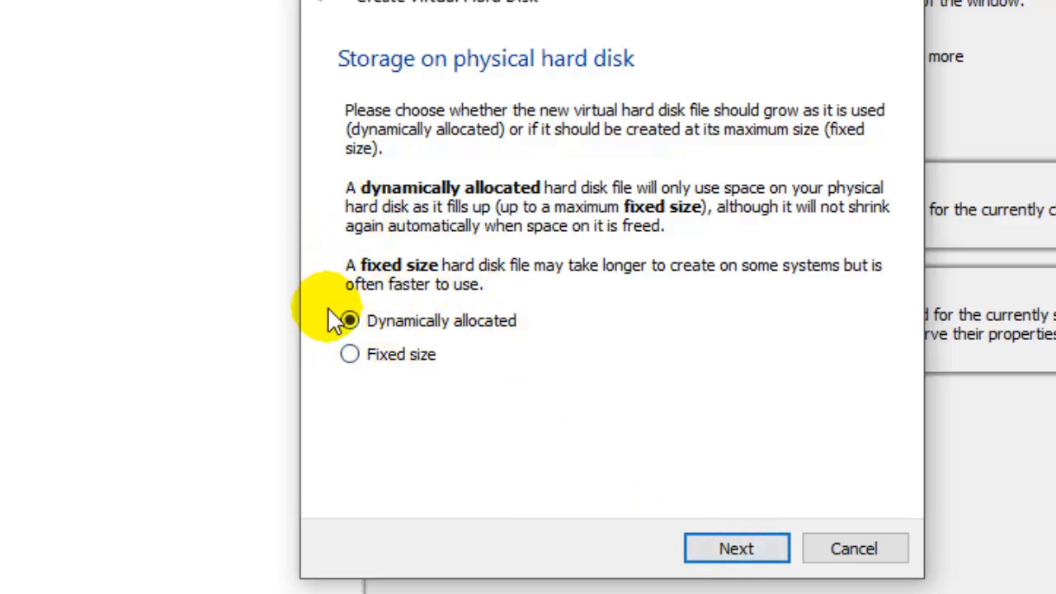
left_click(758, 545)
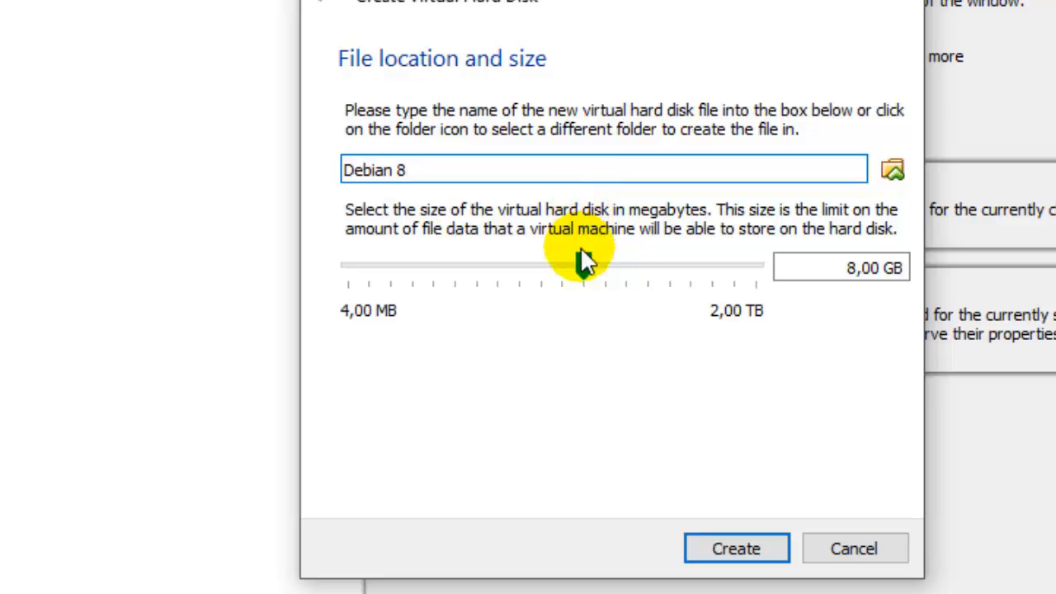
mouse_move(589, 272)
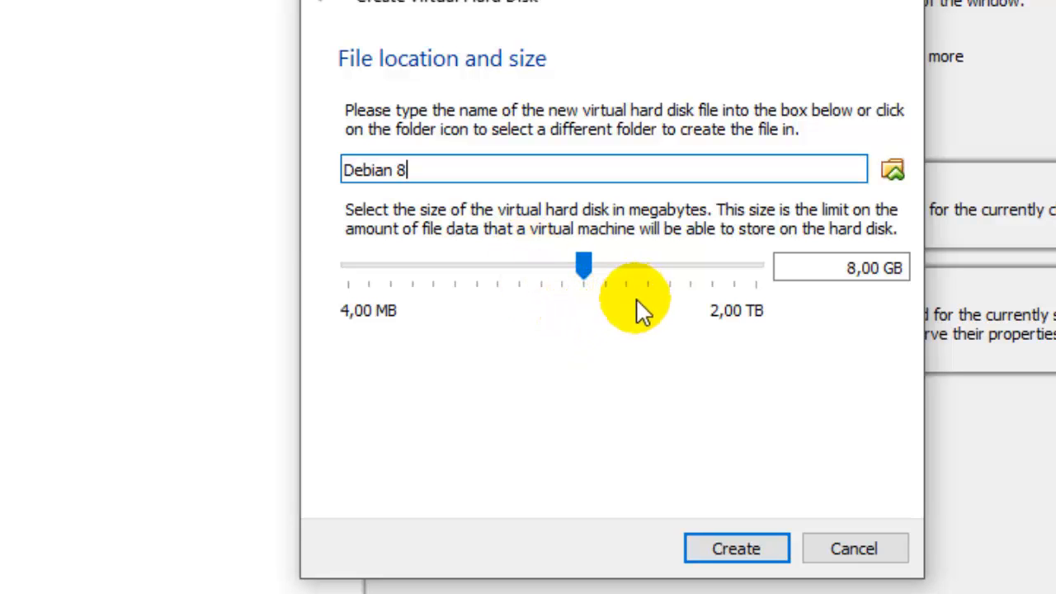
left_click(737, 551)
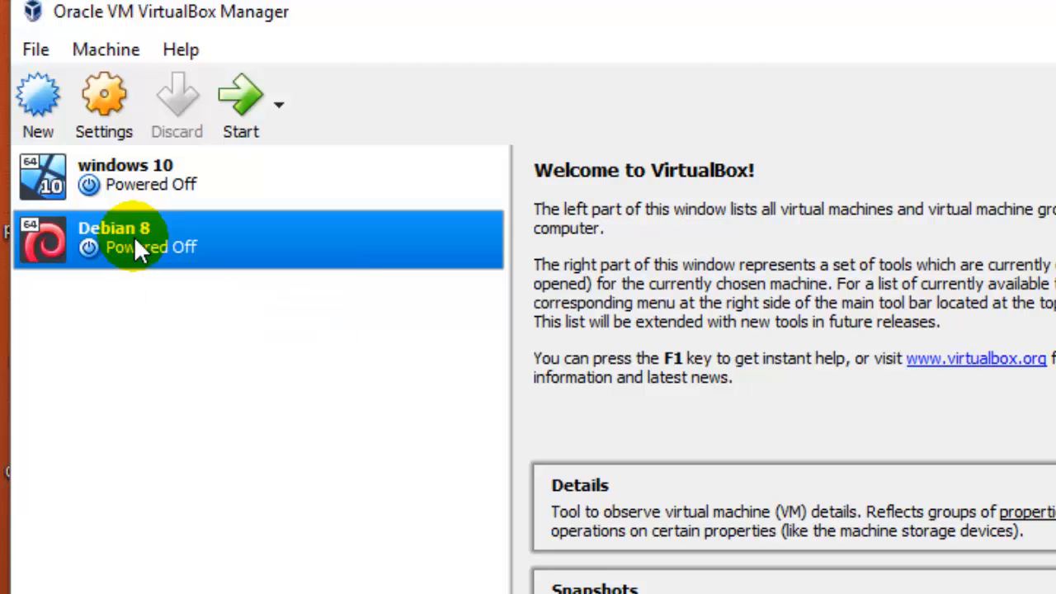
- Load debian-8.4.0-amd64-CD-1 from the OS folder into the Debian 8 machine's empty optical drive, save the settings and start the machine
left_click(101, 79)
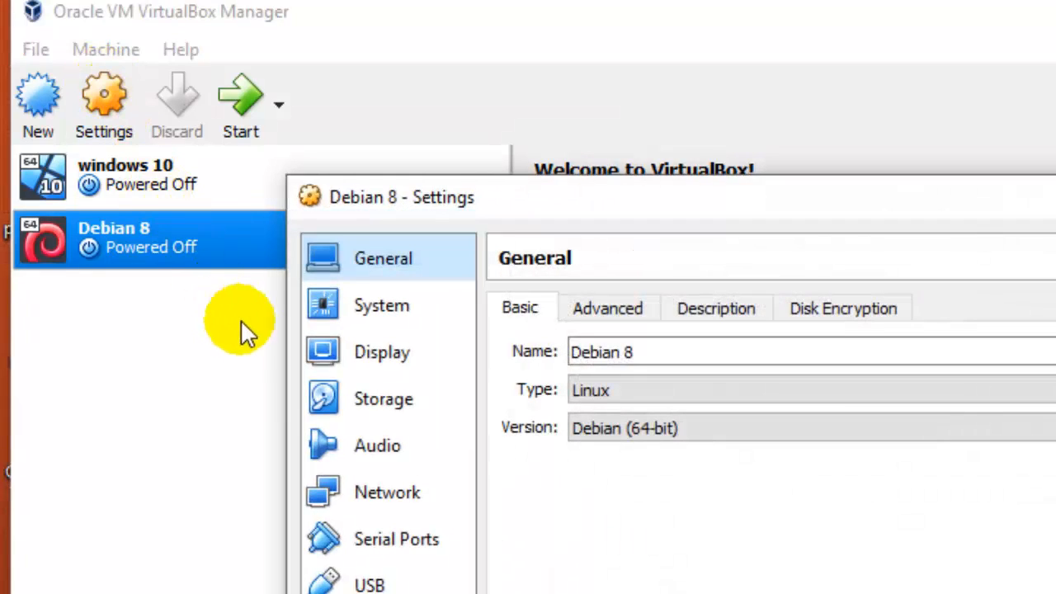
left_click(392, 403)
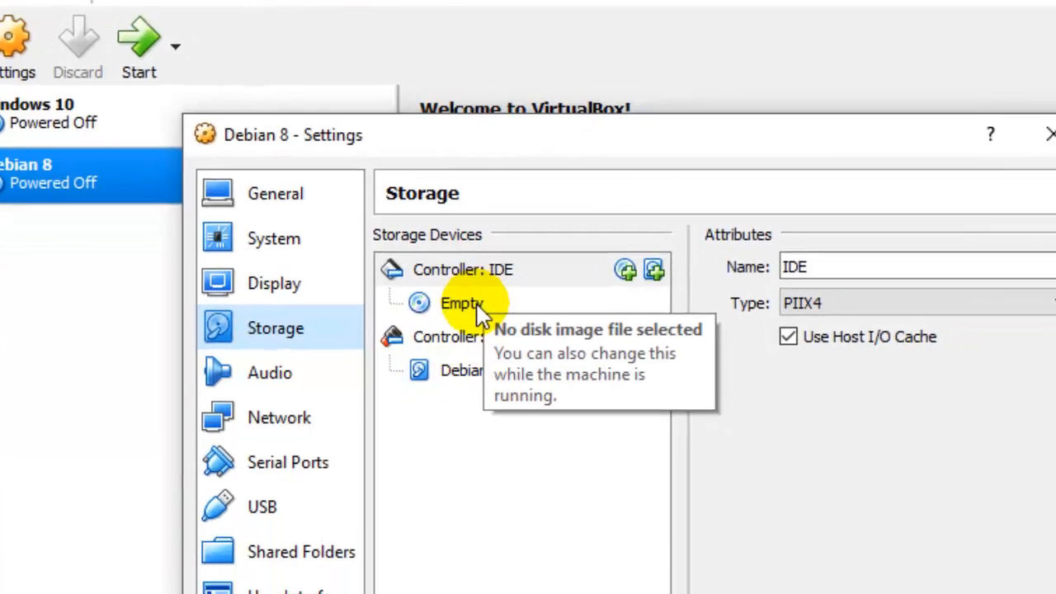
left_click(593, 373)
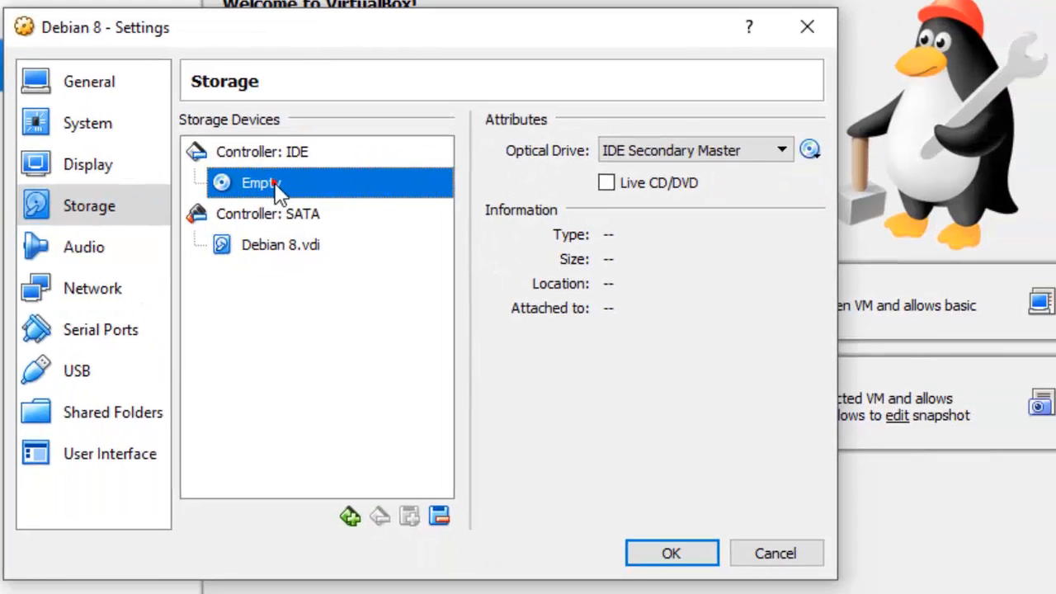
left_click(811, 151)
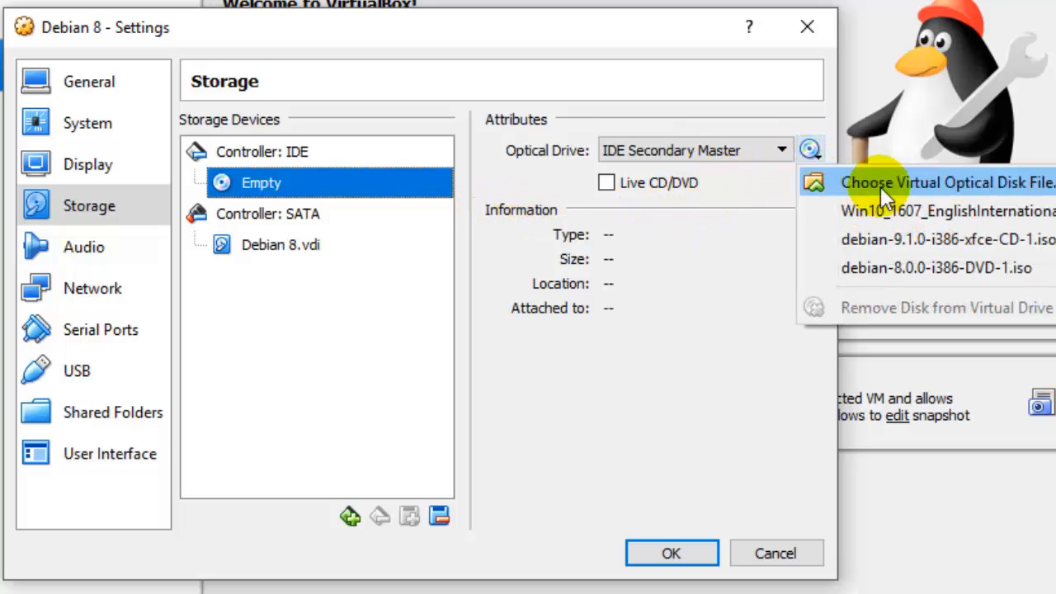
left_click(880, 182)
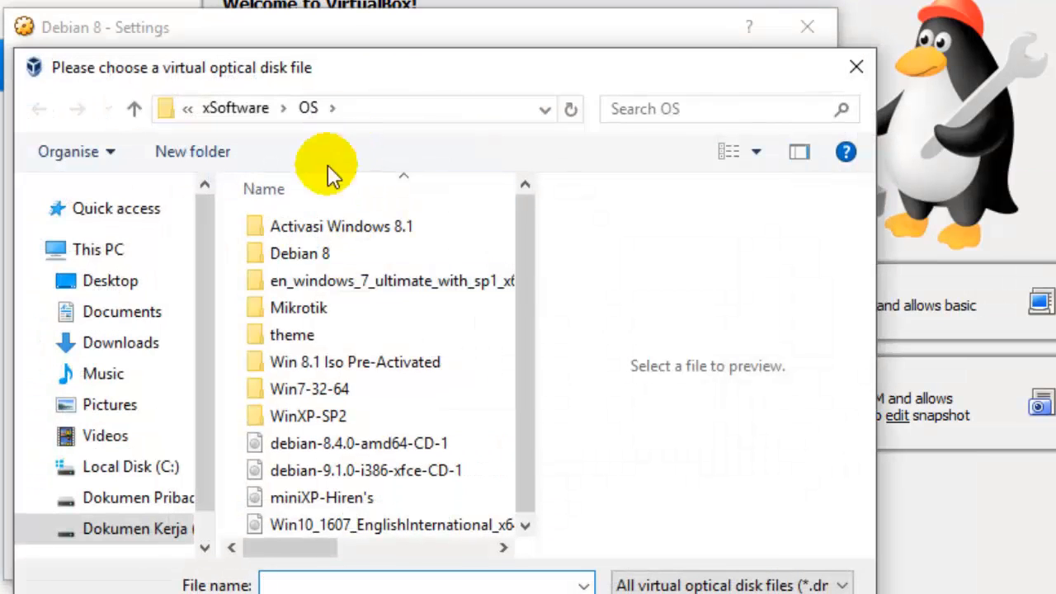
left_click(318, 446)
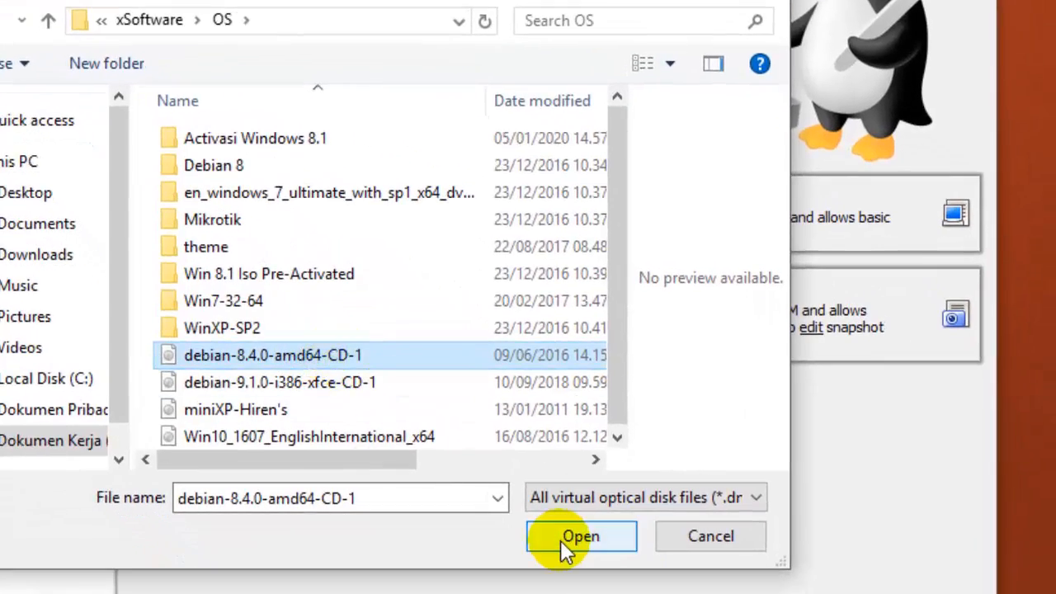
left_click(641, 589)
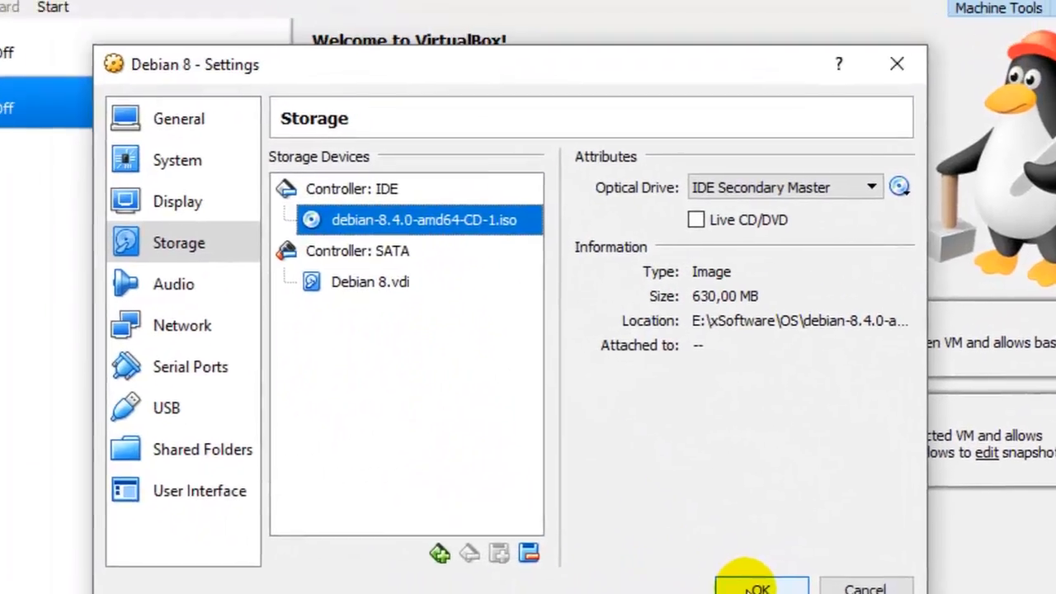
left_click(585, 465)
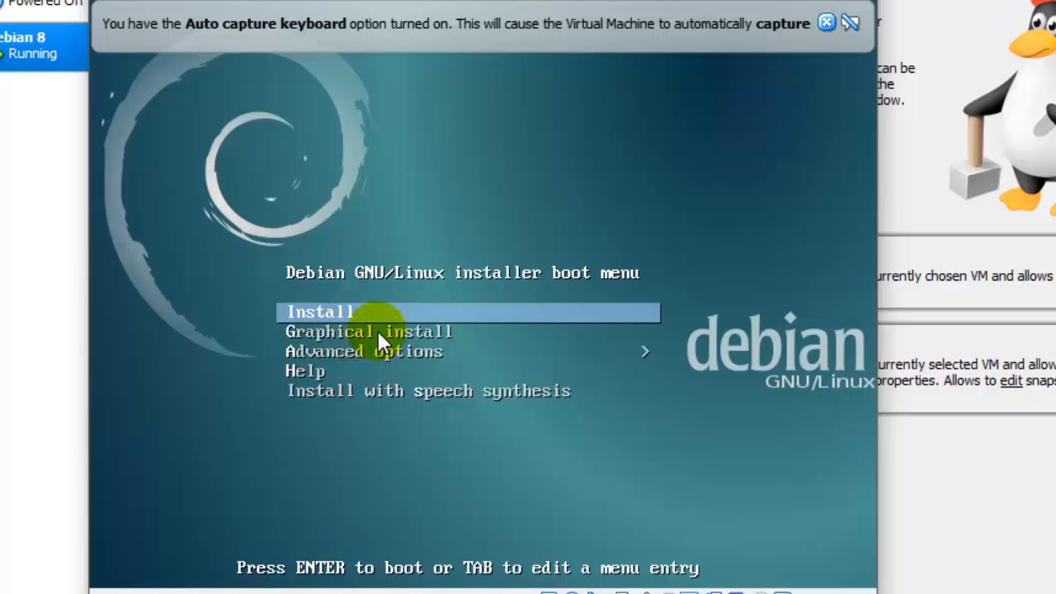
- Boot the Debian installer with the Graphical install option
key("Down")
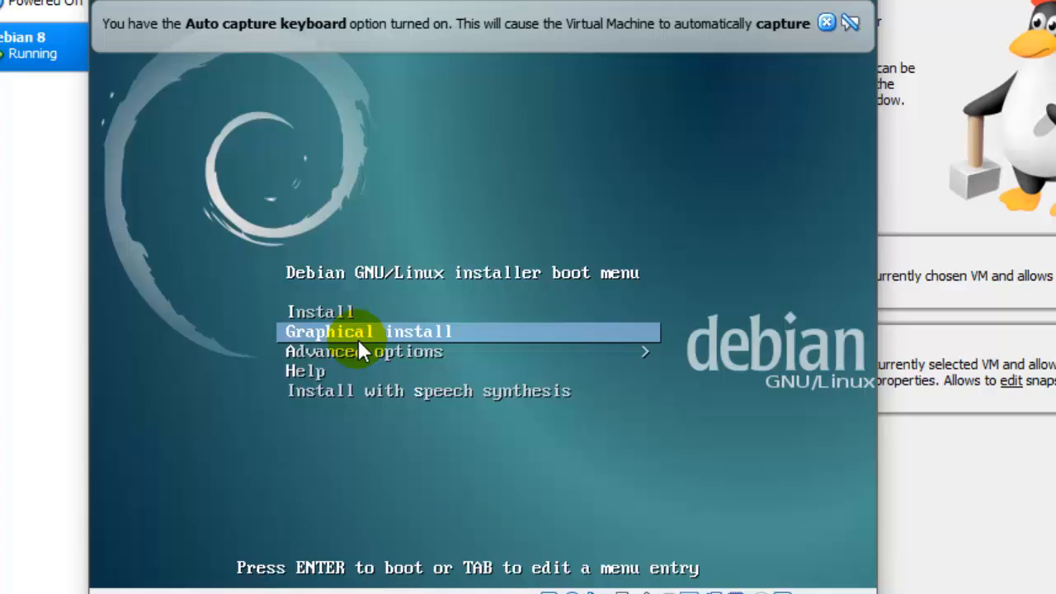
key("Up")
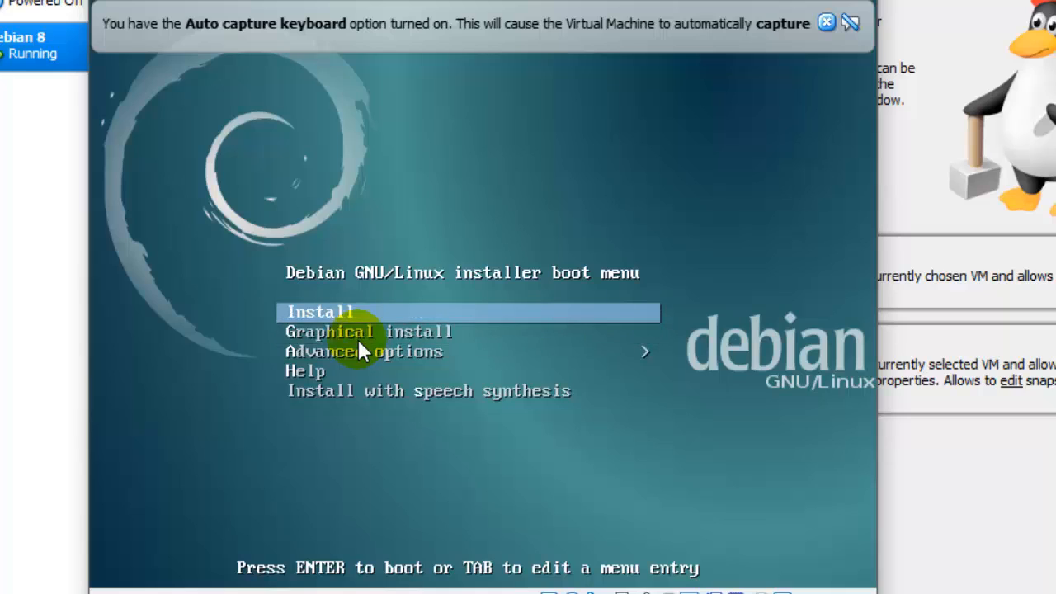
key("Down")
key("Up")
key("Down")
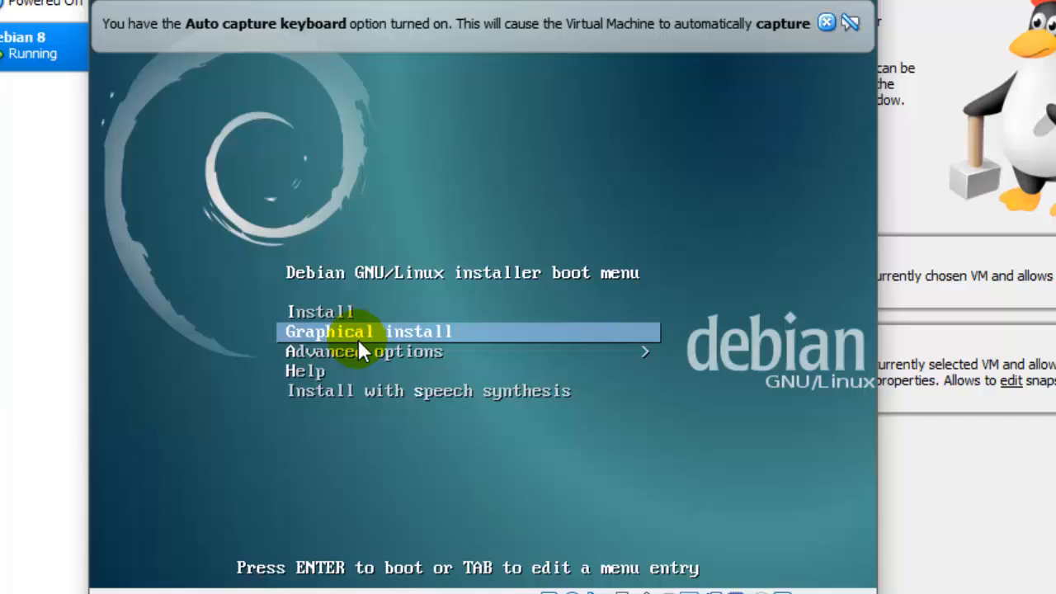
key("Return")
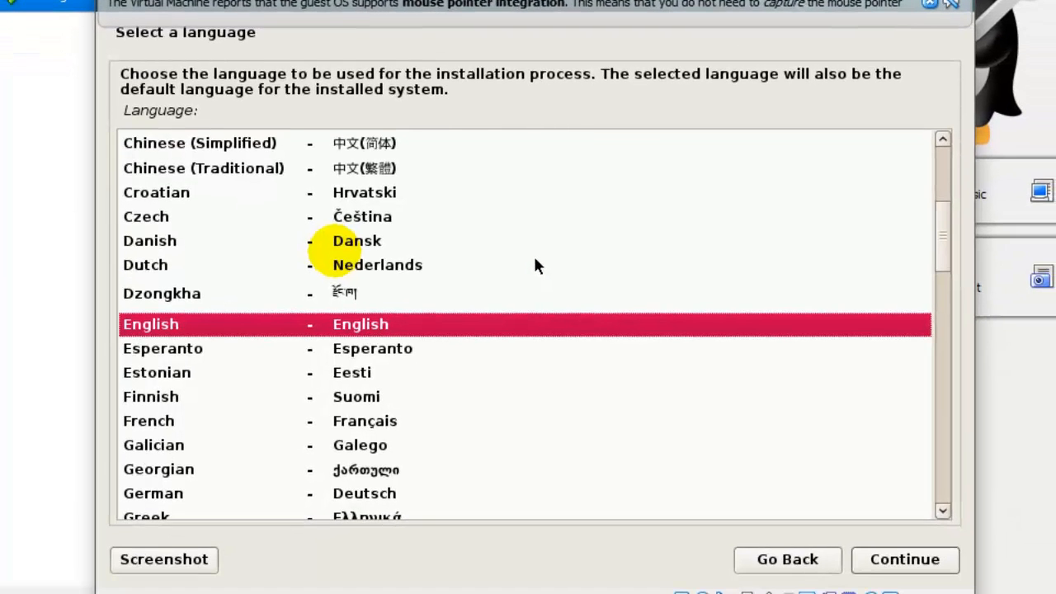
- Keep English as the installation language and set the location to Indonesia, under other and Asia
left_click(928, 5)
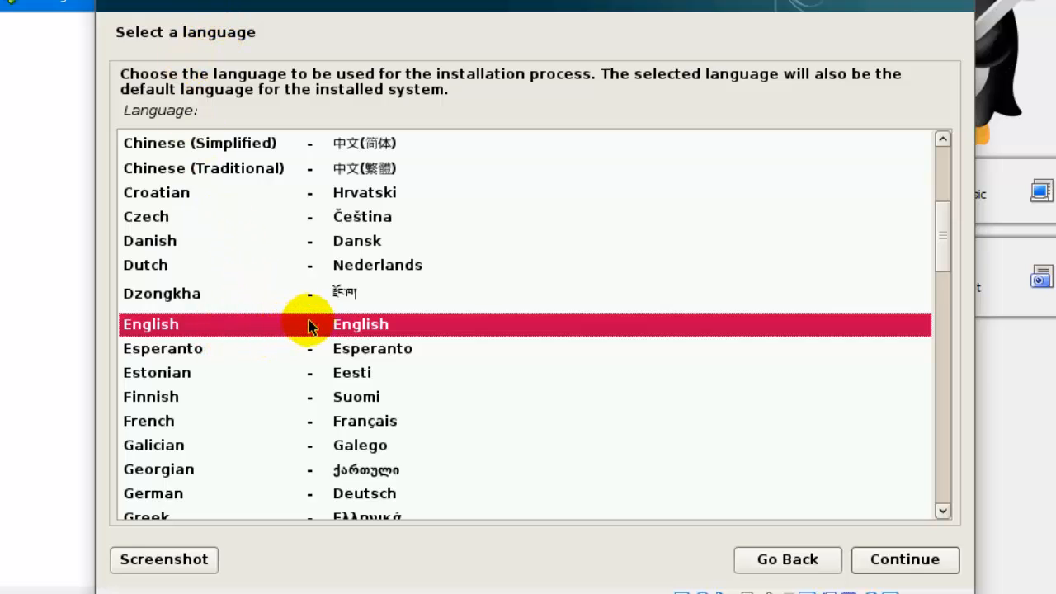
left_click(907, 561)
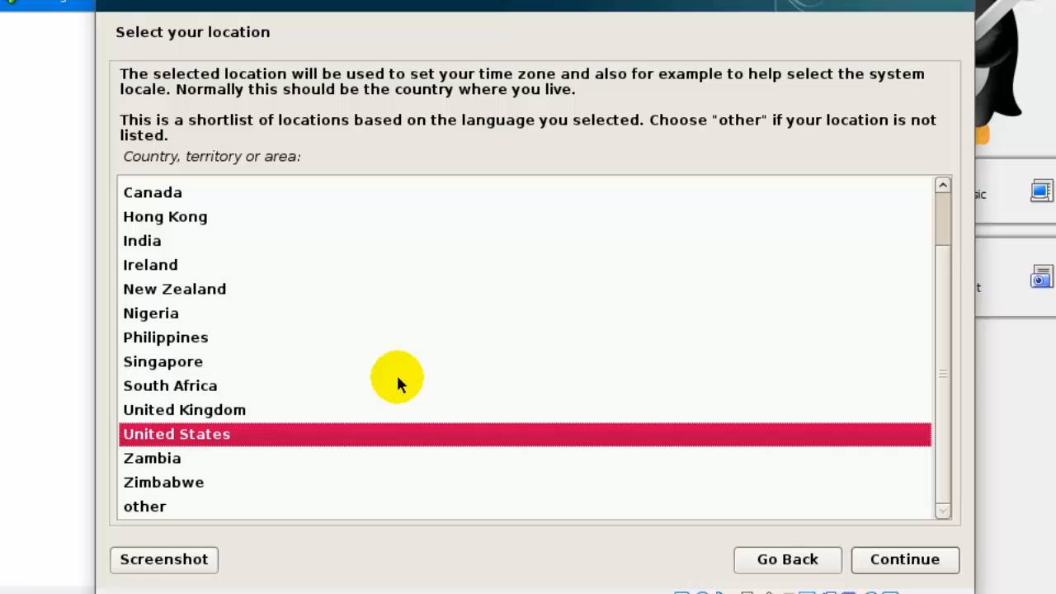
left_click(761, 507)
left_click(902, 558)
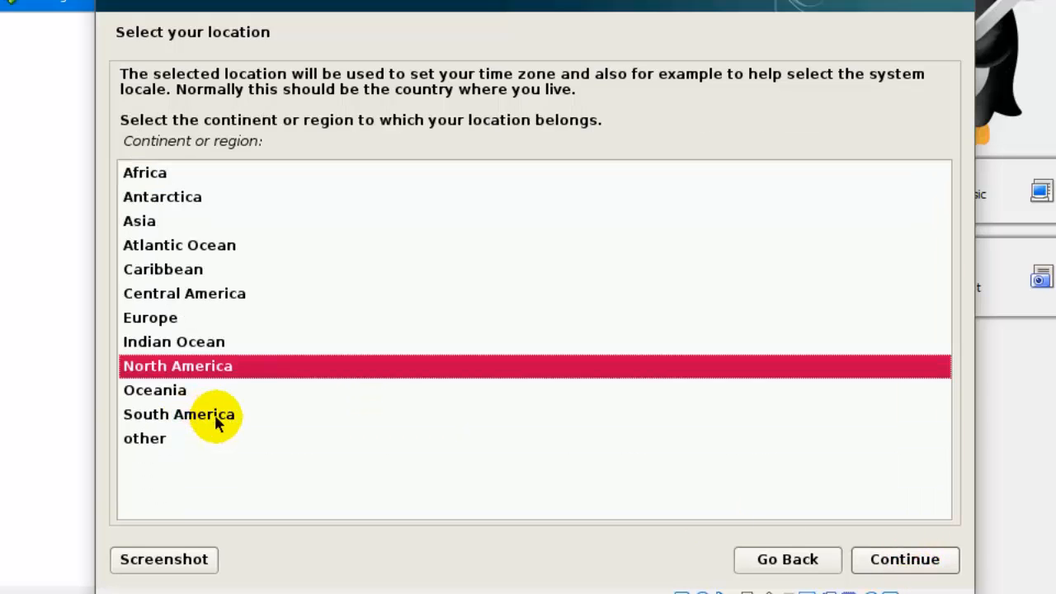
left_click(138, 227)
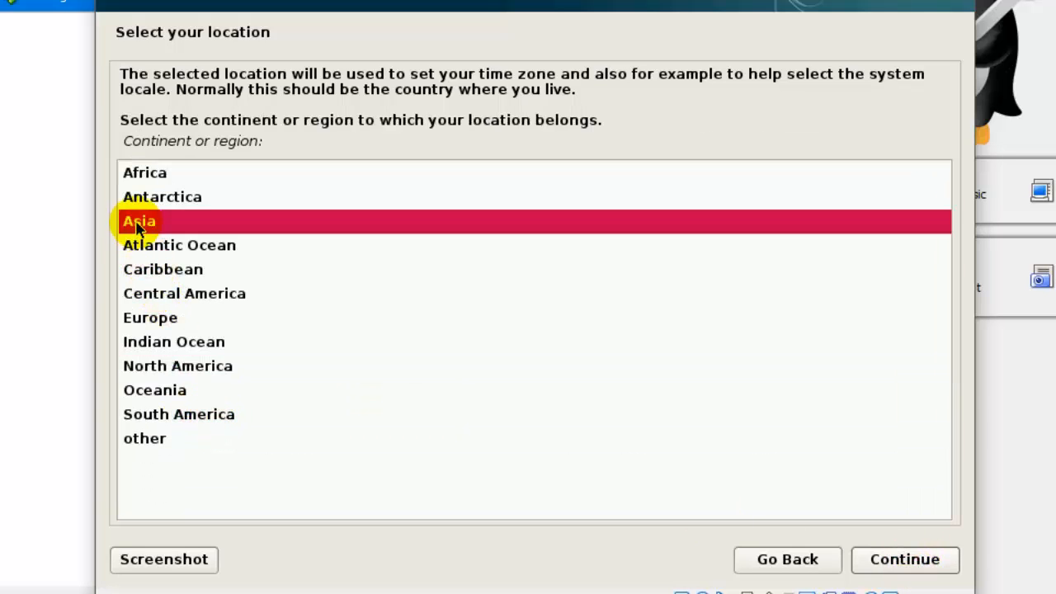
left_click(909, 566)
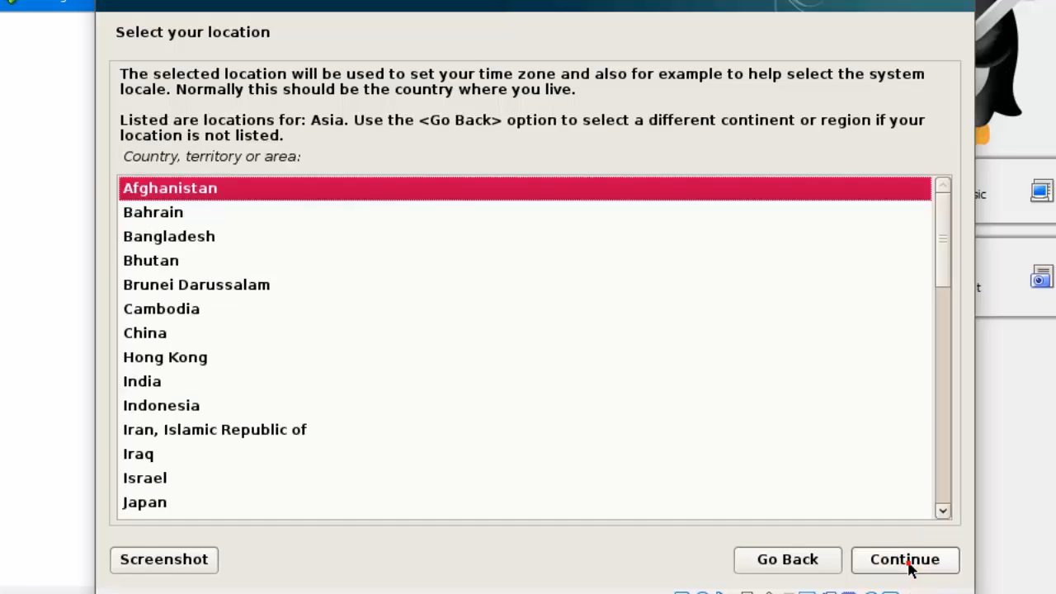
left_click(180, 409)
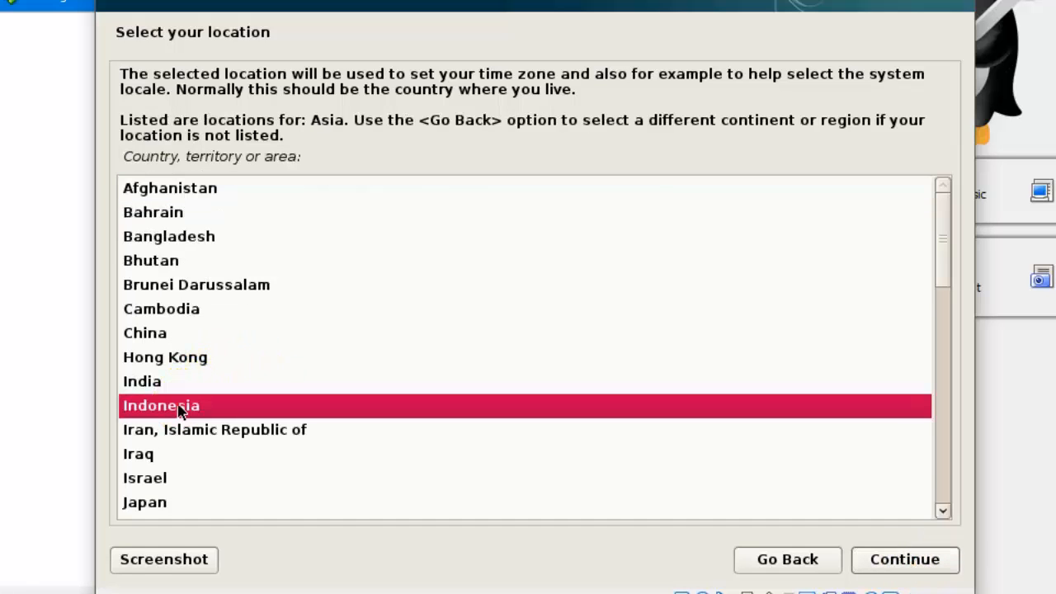
left_click(901, 564)
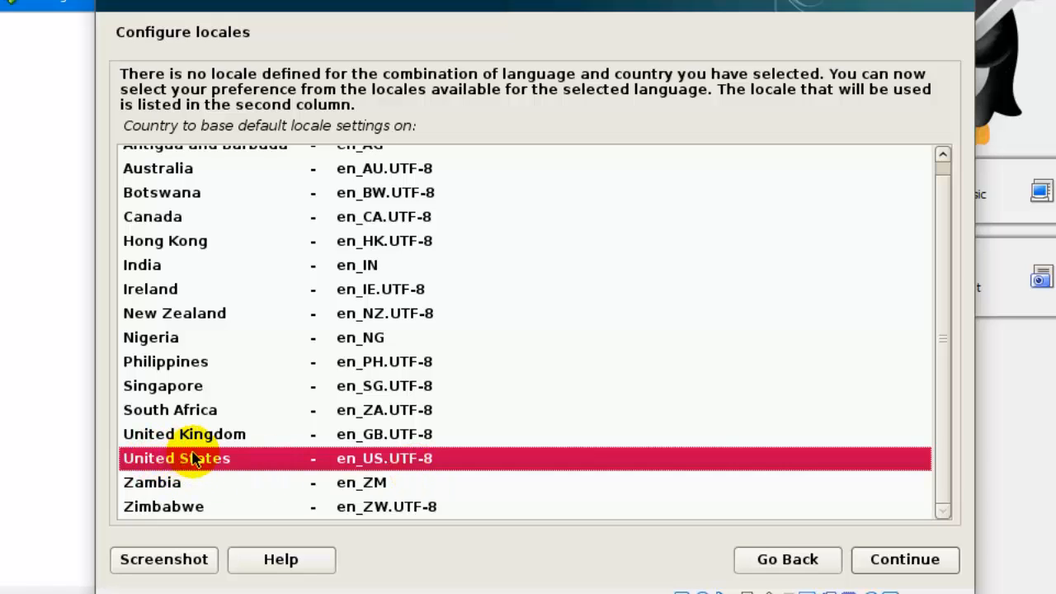
- Accept the United States locale en_US.UTF-8 and the American English keymap
left_click(906, 563)
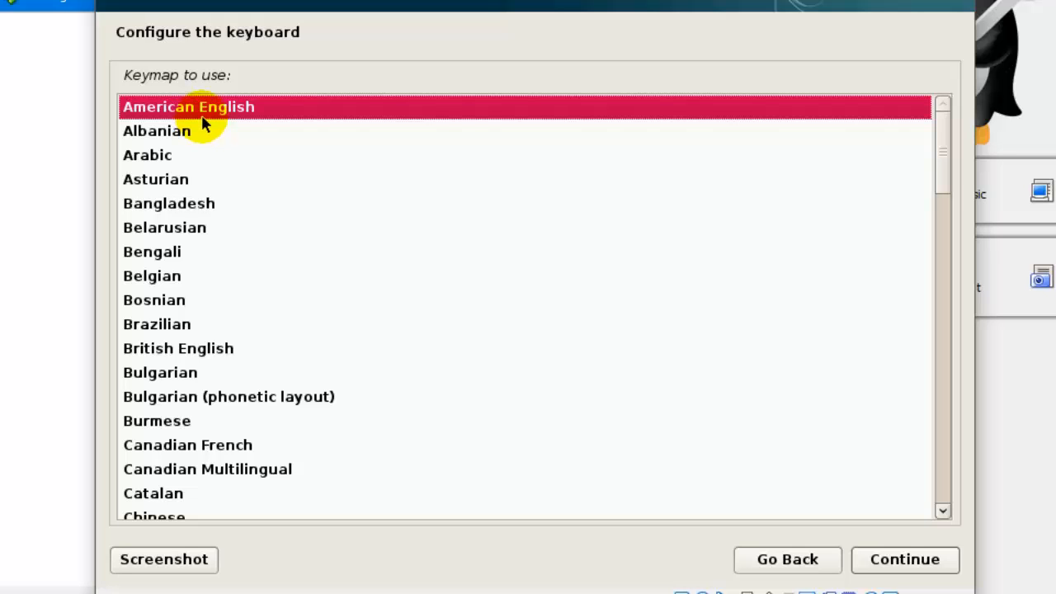
left_click(921, 564)
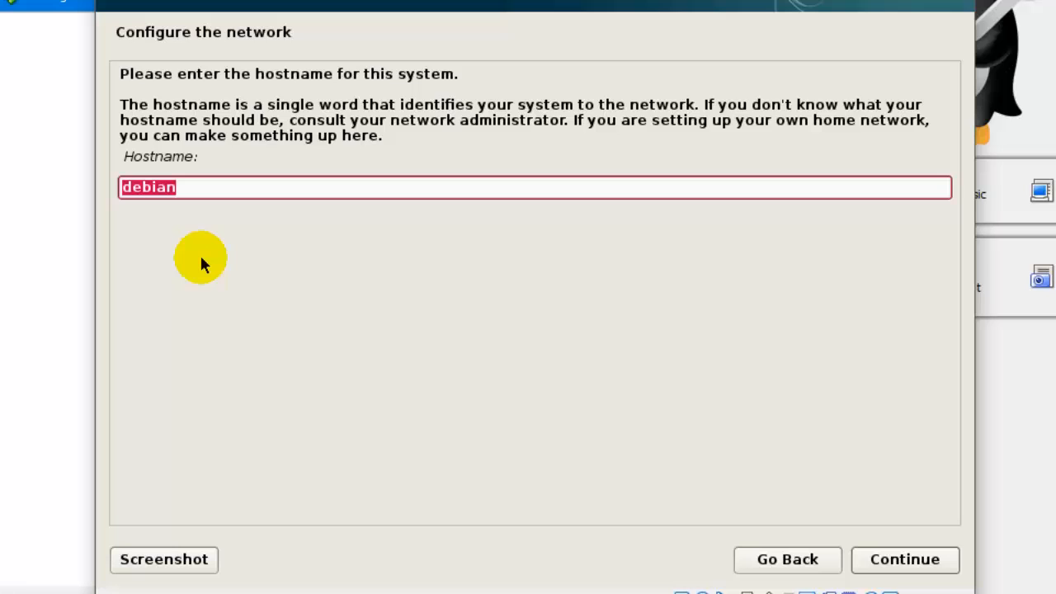
- Keep debian as the hostname and set the domain name to debian.id
left_click(188, 188)
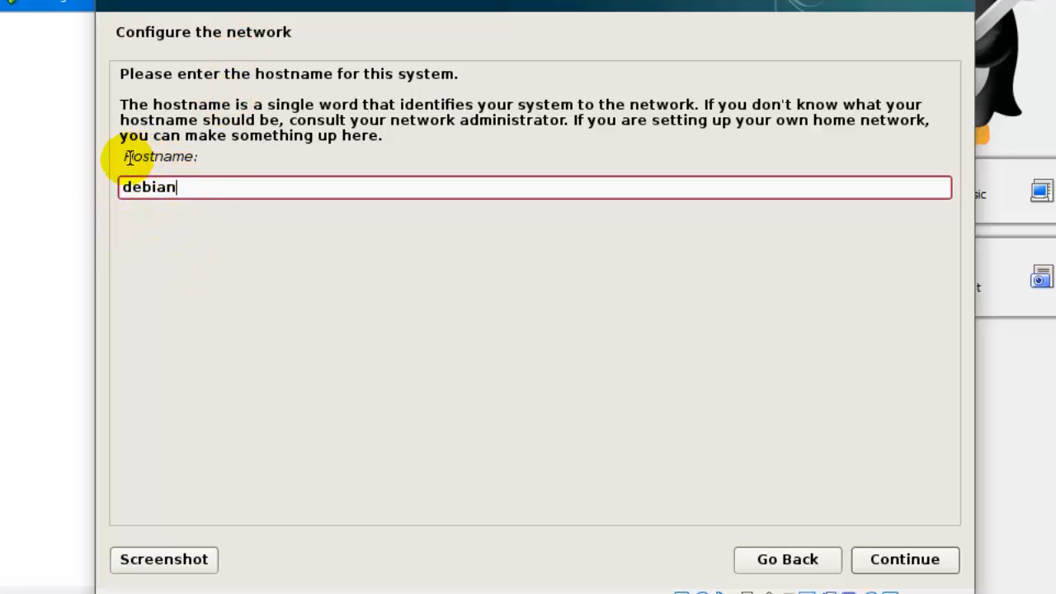
left_click(892, 561)
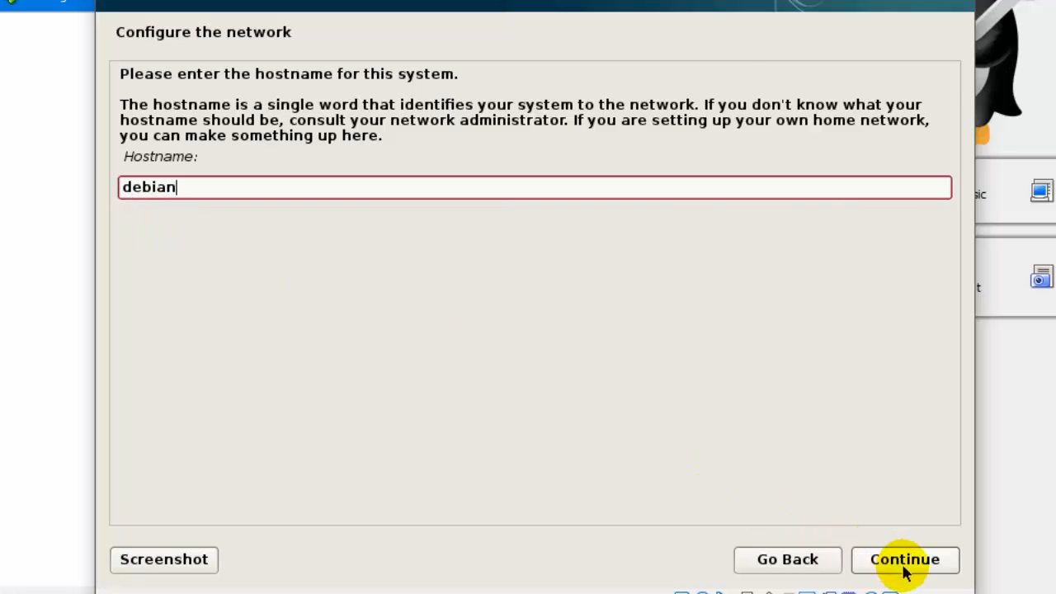
left_click(484, 163)
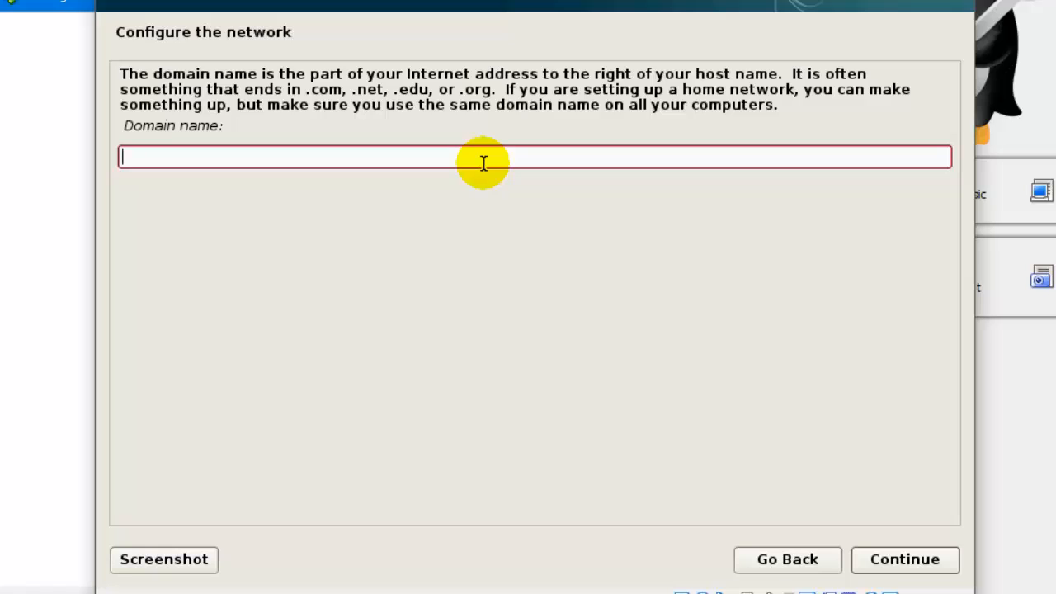
type("debian.id")
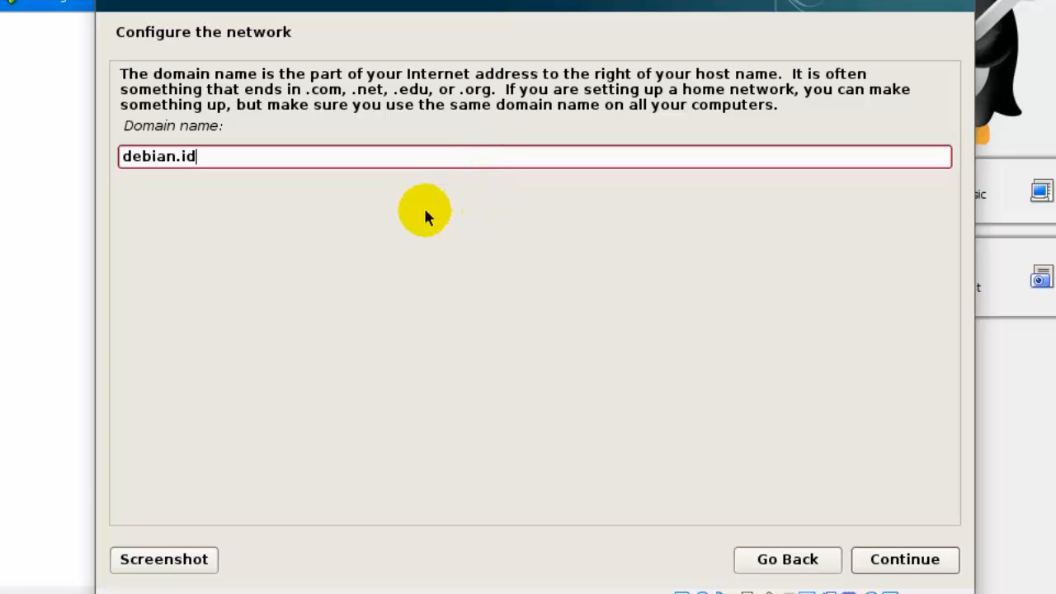
left_click(924, 567)
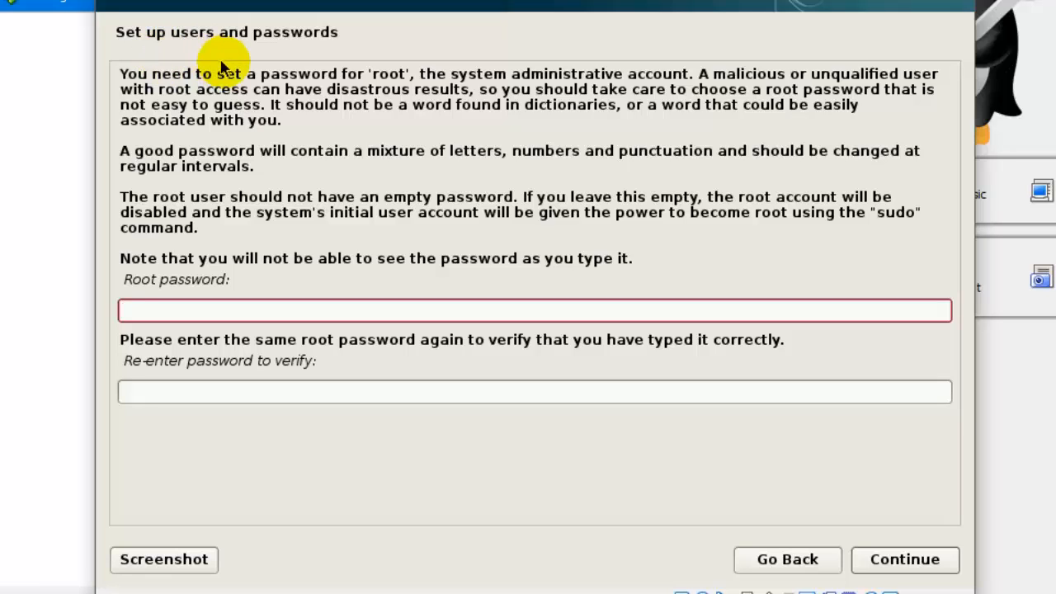
- Enter the root password, repeat it for verification and continue to the user account setup
left_click_drag(192, 280, 132, 280)
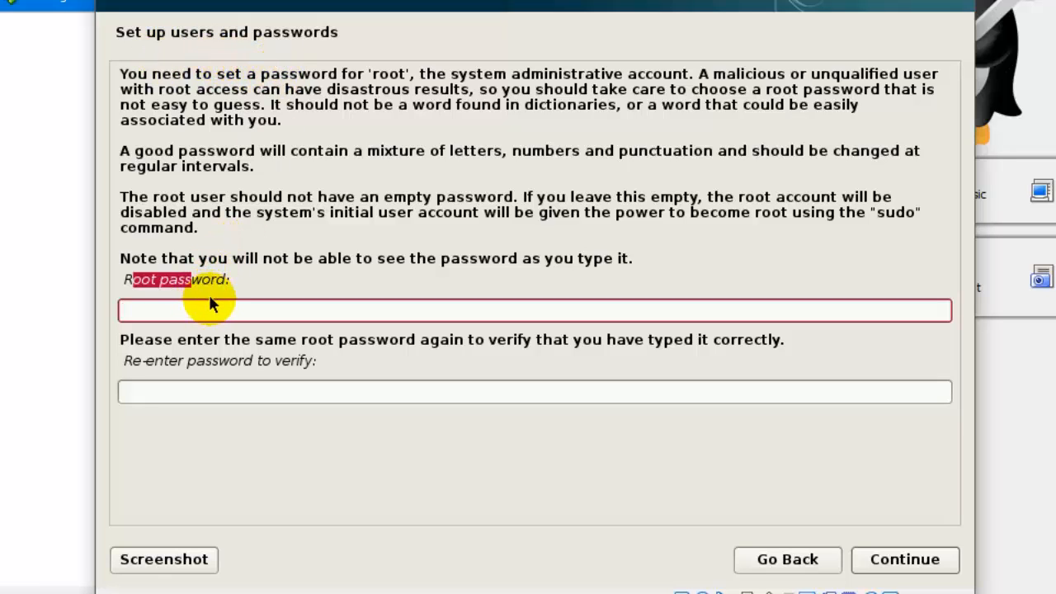
left_click(198, 277)
left_click(149, 310)
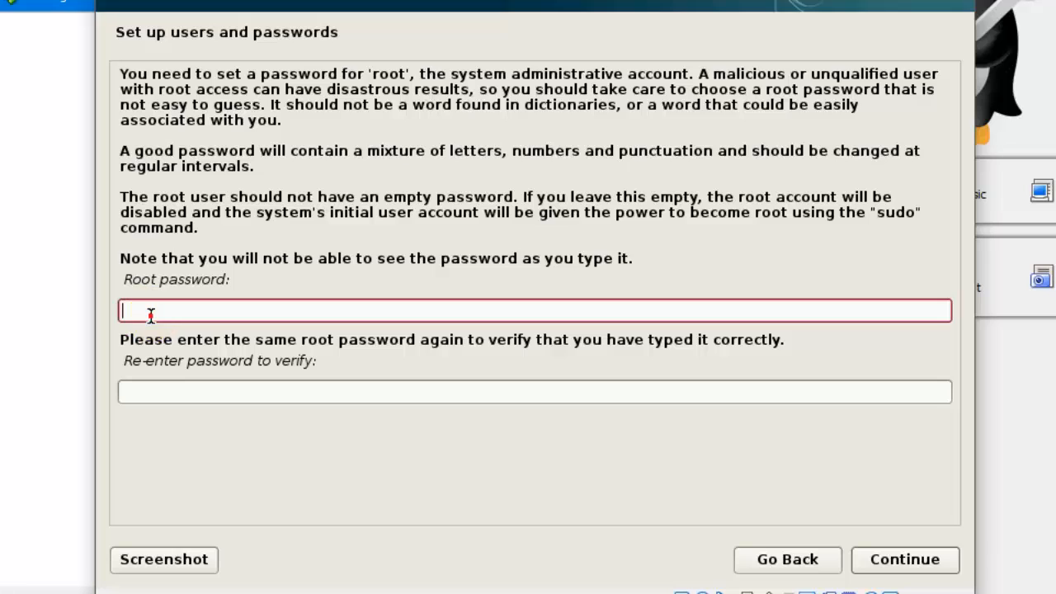
left_click(151, 314)
type("*****")
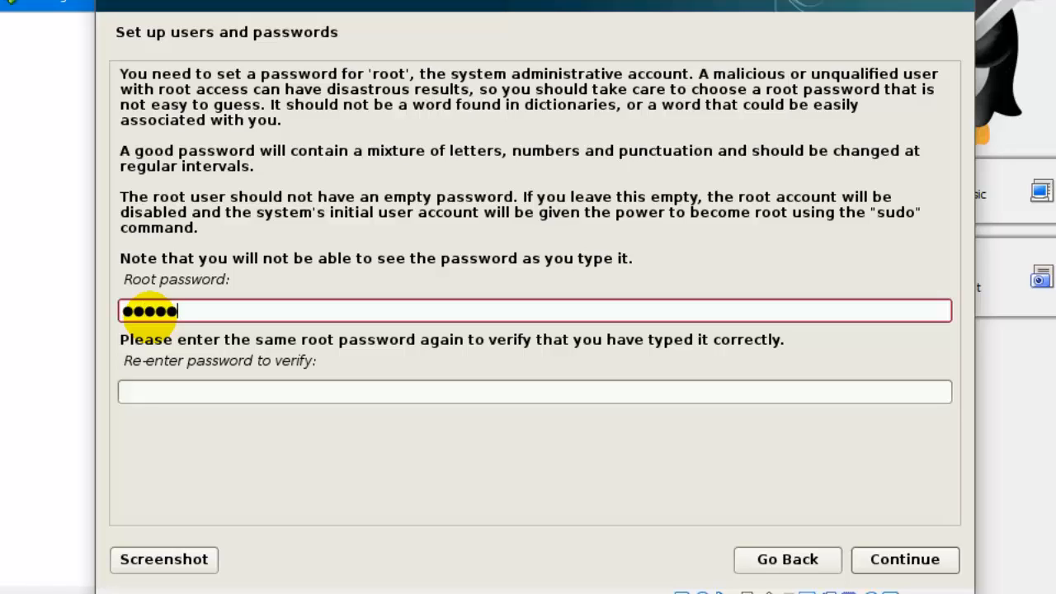
type("*")
key("Tab")
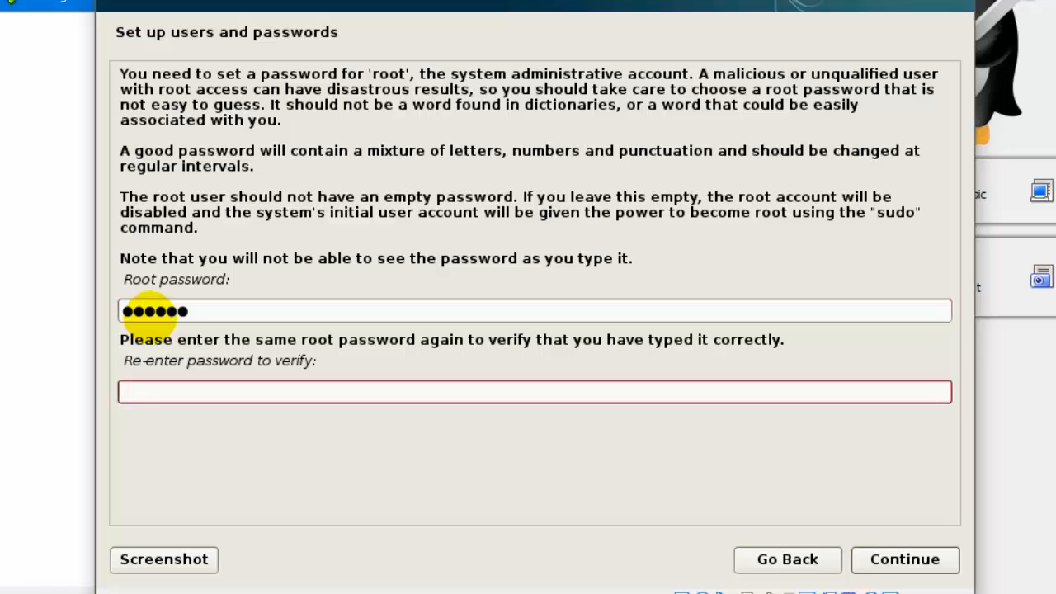
type("******")
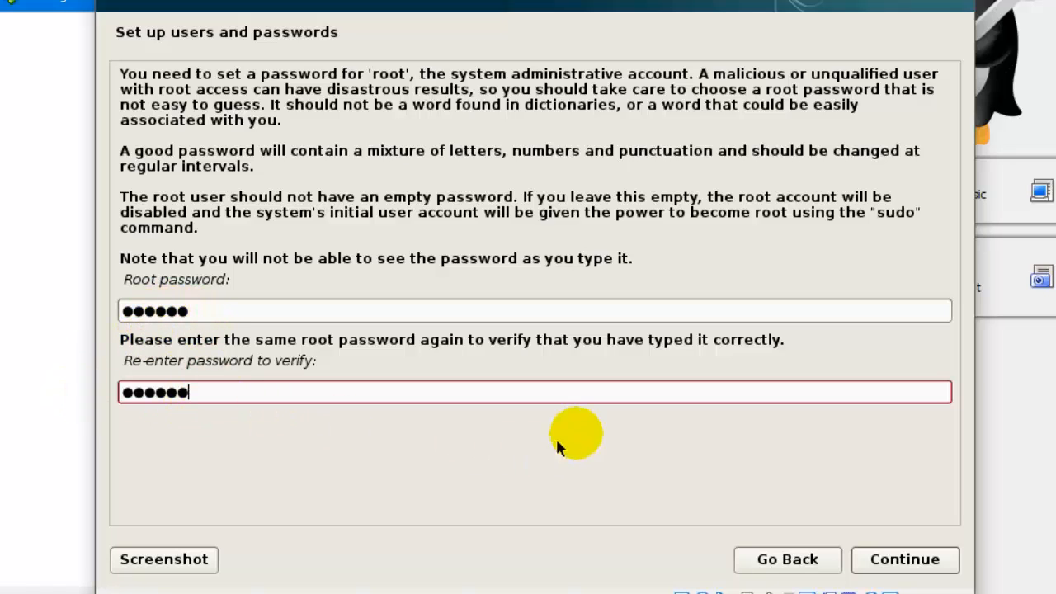
left_click(911, 564)
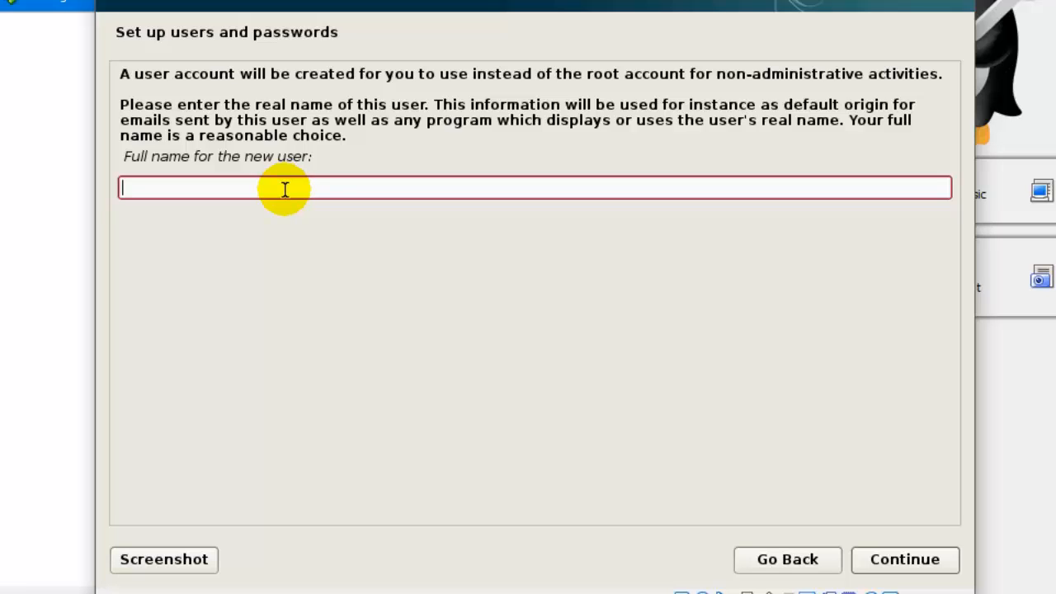
- Set the new user's full name to debian and accept debian as the account's username
type("debian")
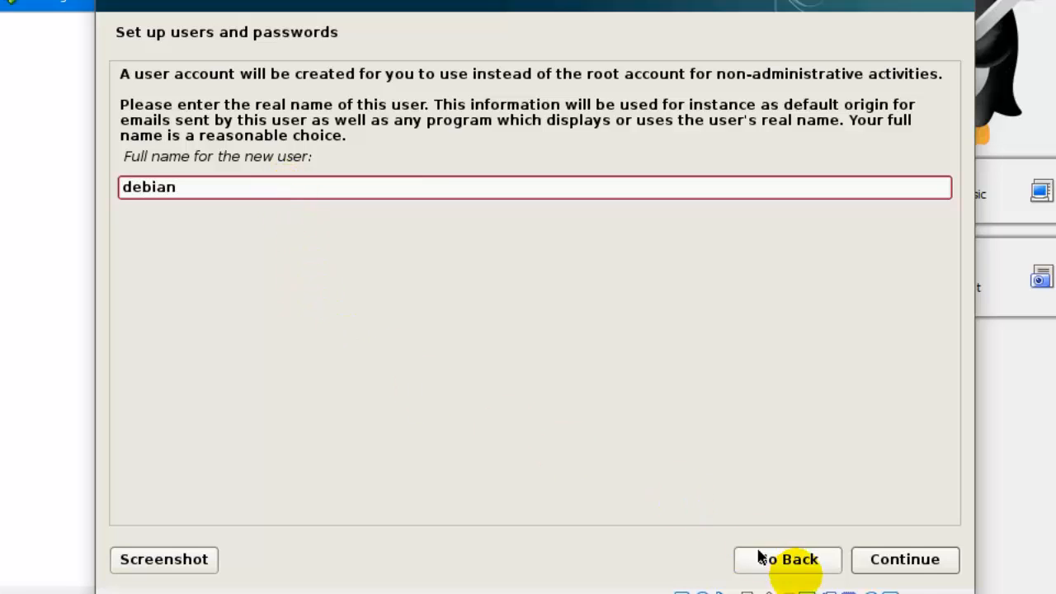
left_click(904, 570)
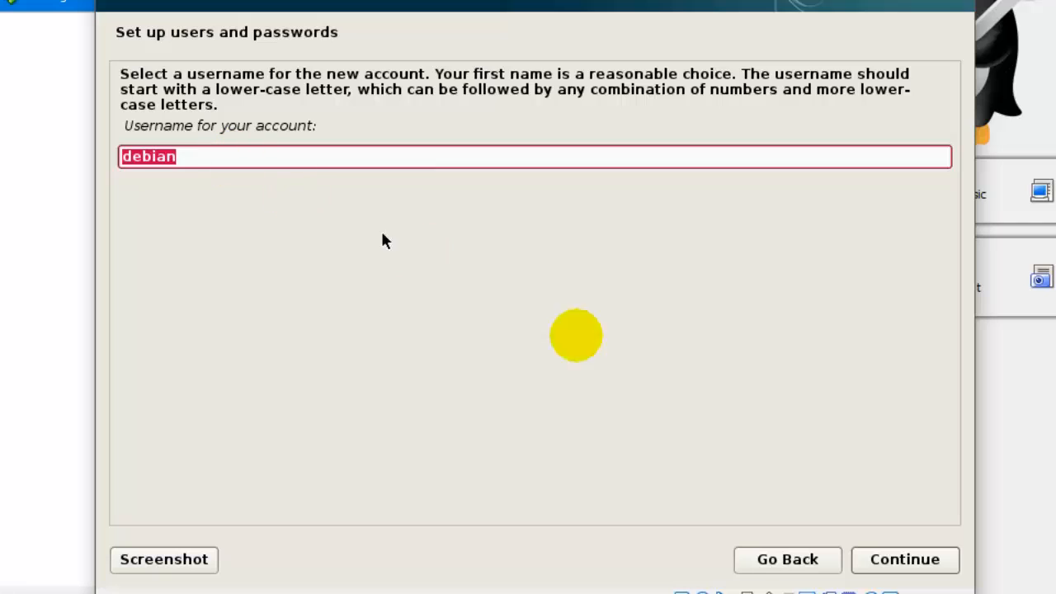
left_click(896, 561)
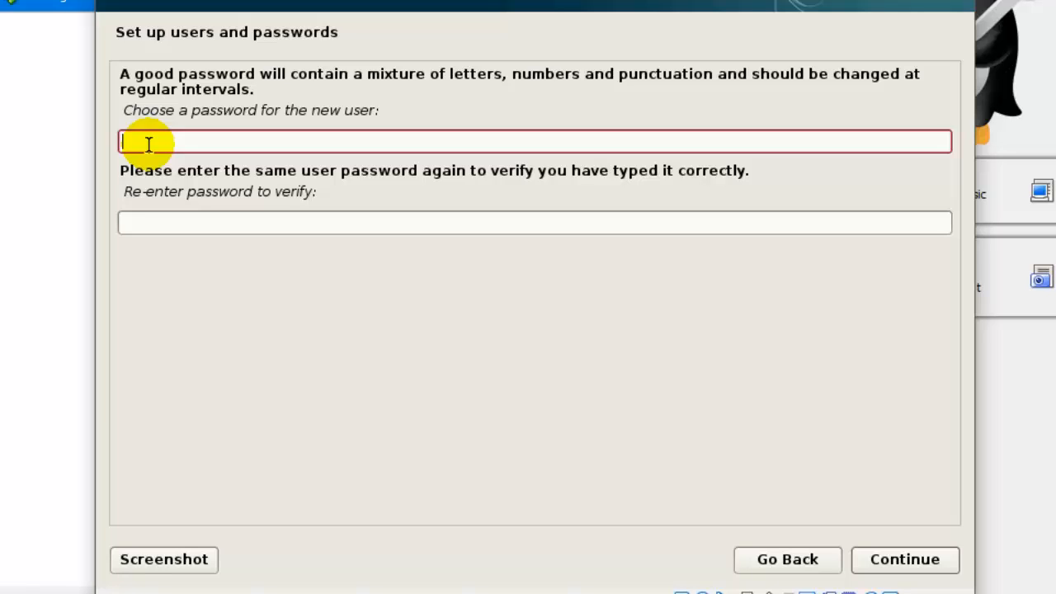
- Enter the new user's account password, repeat it for verification and continue
type("••••••")
key("Tab")
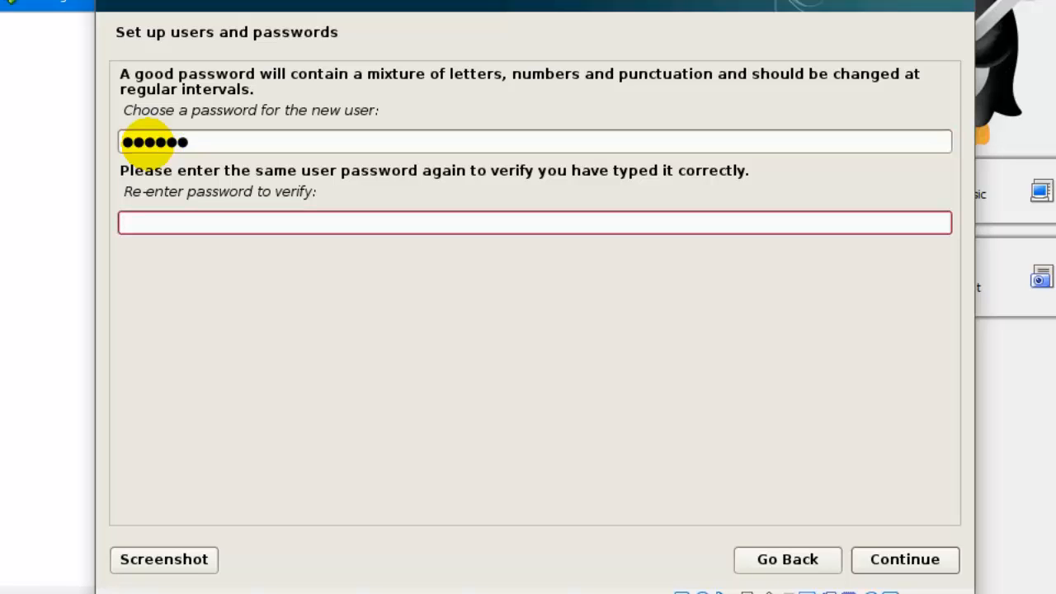
type("••••••")
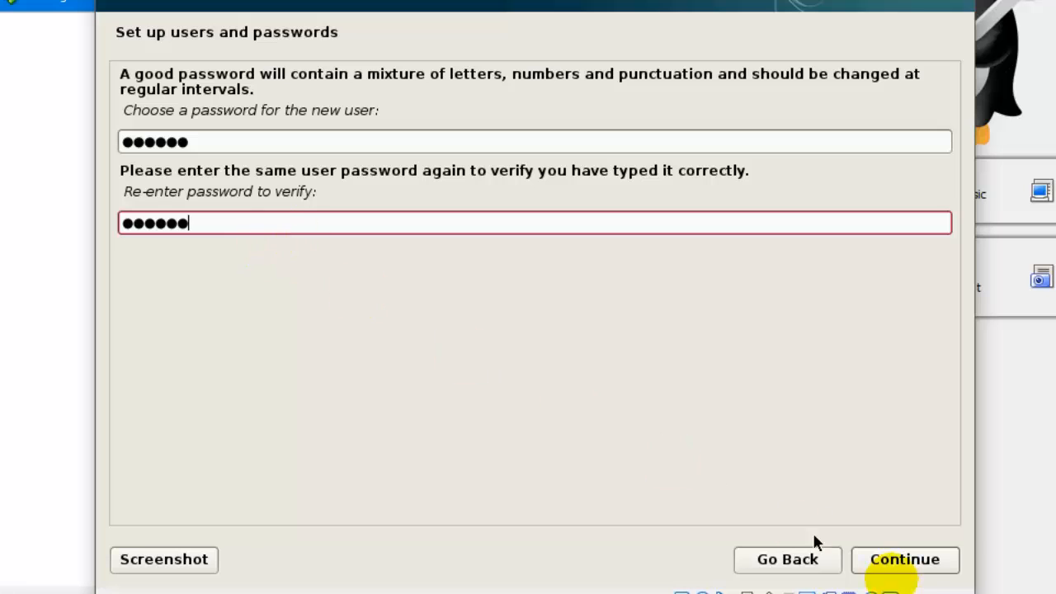
left_click(908, 561)
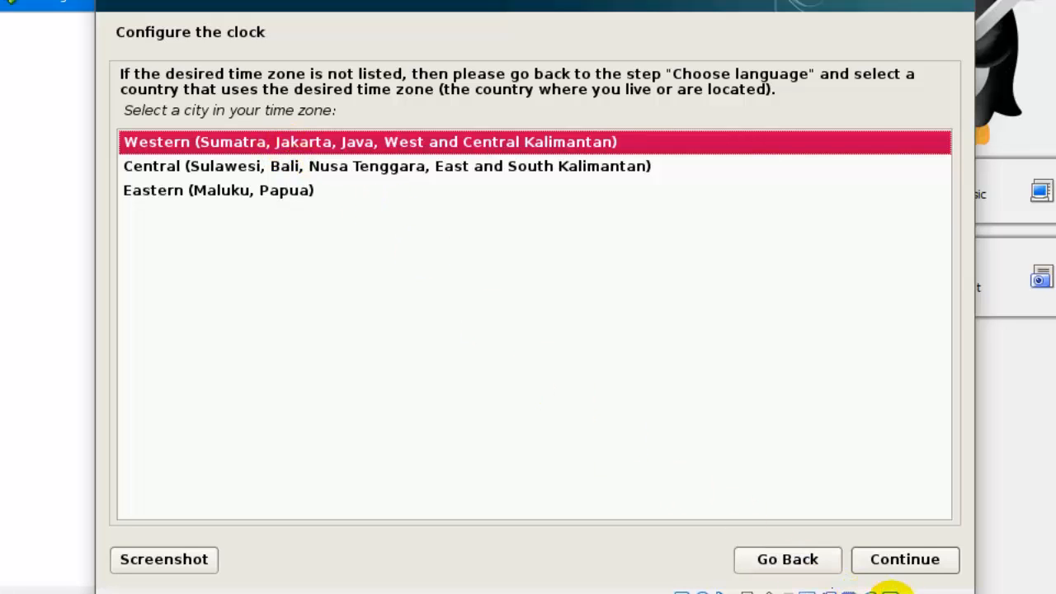
- Accept the Western (Sumatra, Jakarta, Java, West and Central Kalimantan) time zone and choose the Manual partitioning method
left_click(903, 562)
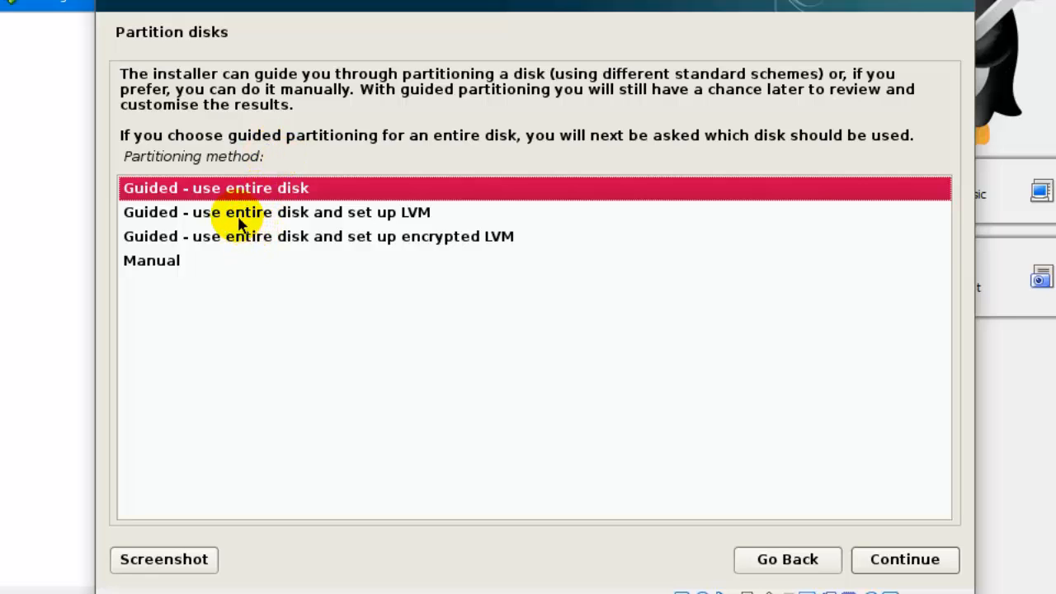
left_click(137, 264)
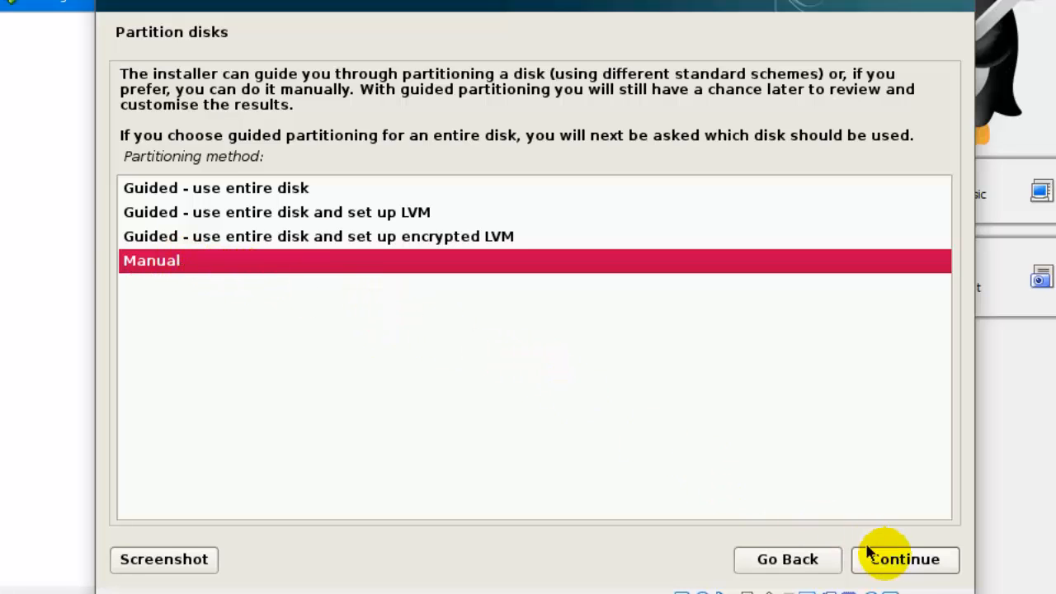
left_click(898, 564)
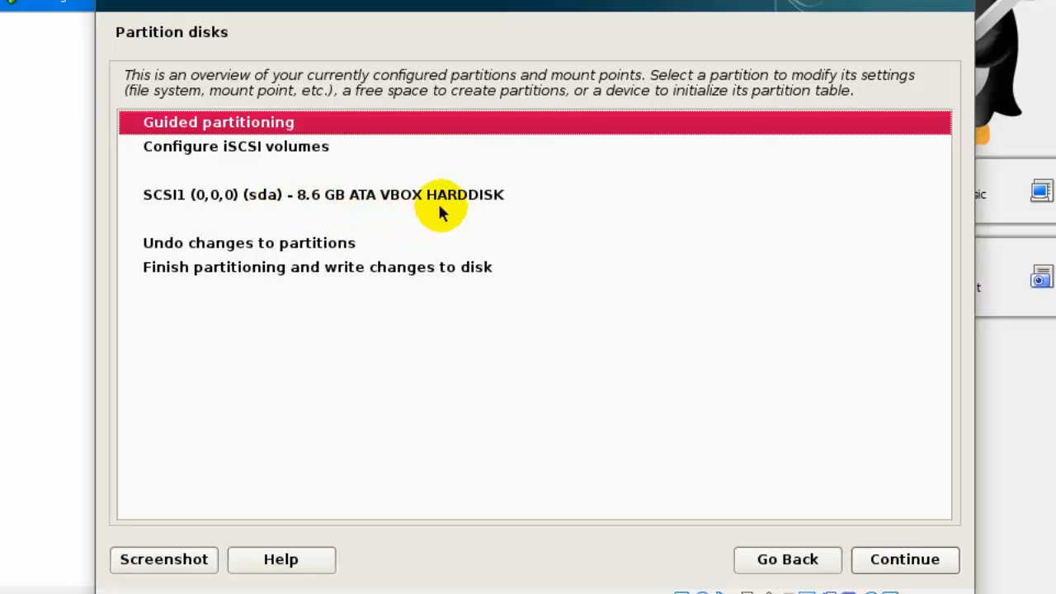
- Create a new empty partition table on the SCSI1 (sda) VBOX hard disk
left_click(331, 195)
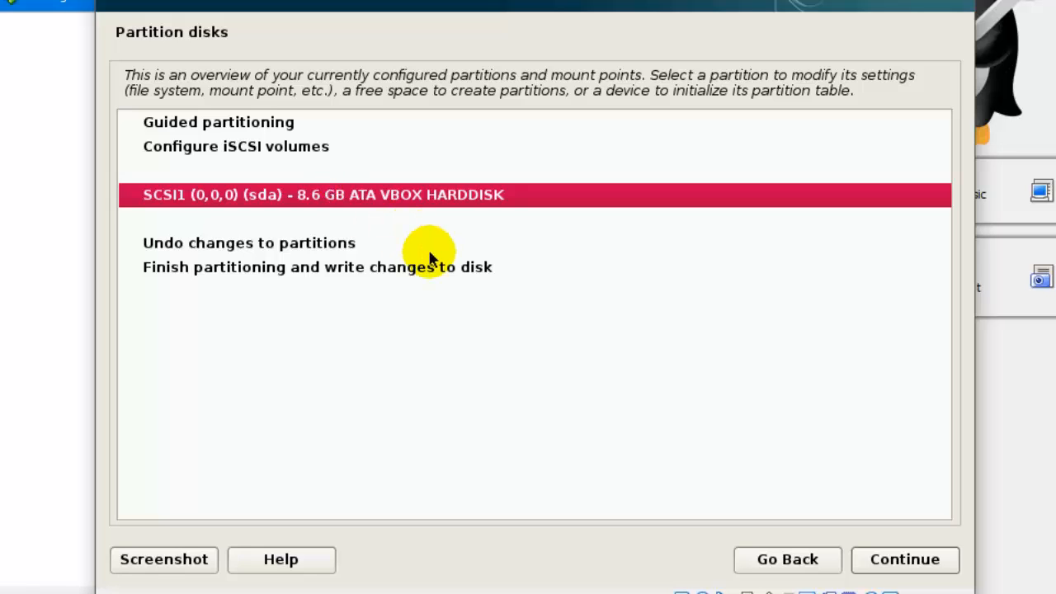
left_click(904, 565)
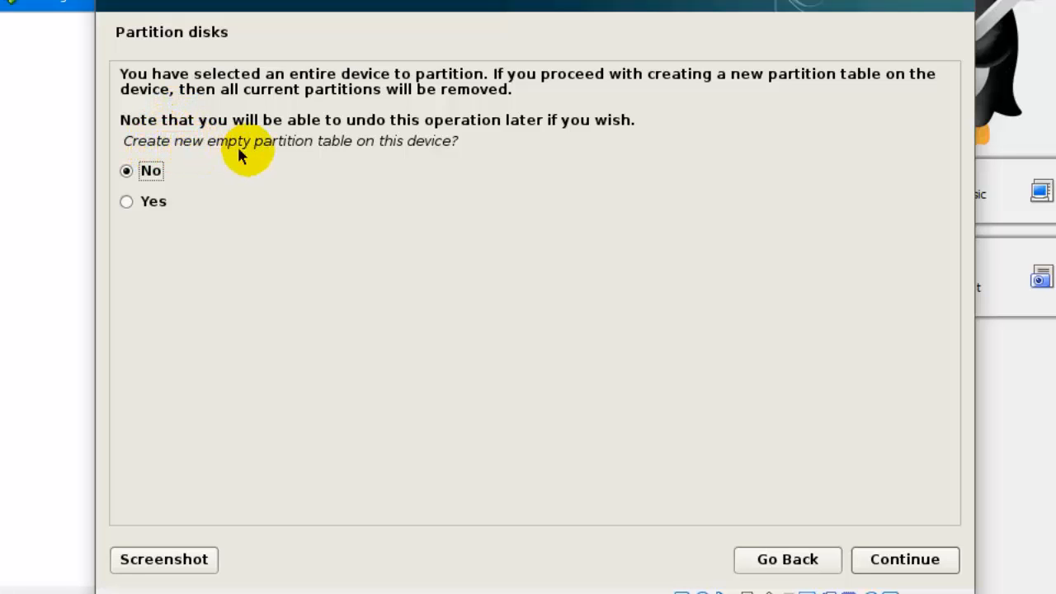
left_click(126, 201)
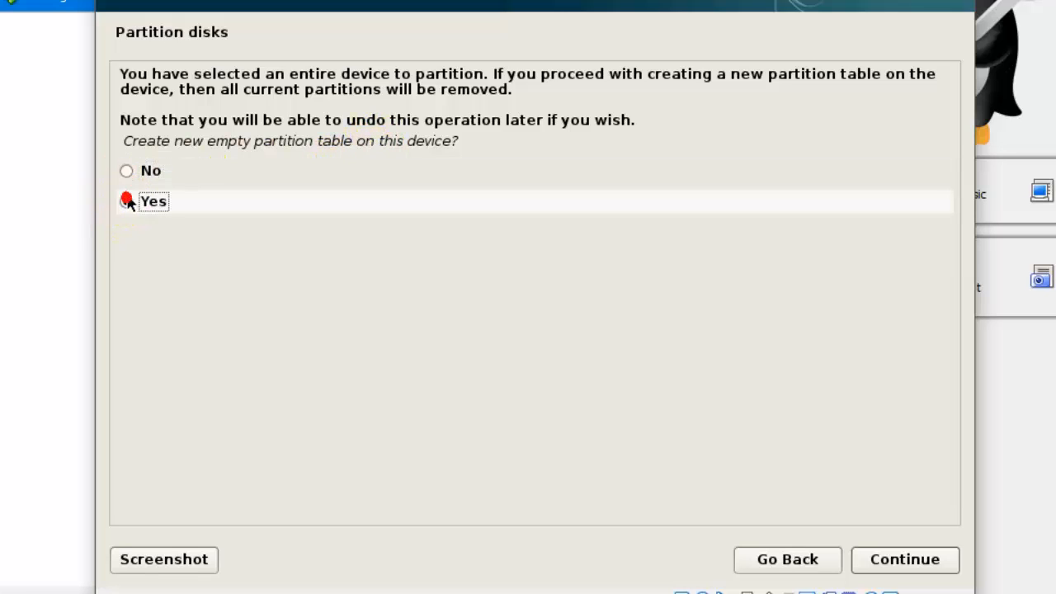
left_click(922, 561)
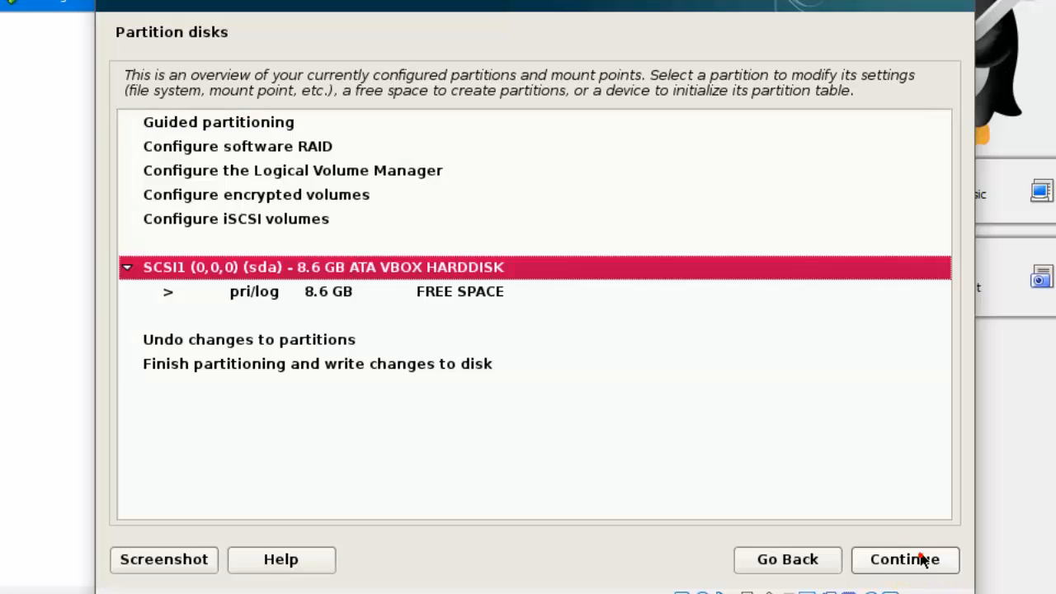
- Create a new 2 GB primary partition at the beginning of the disk's free space
left_click(428, 295)
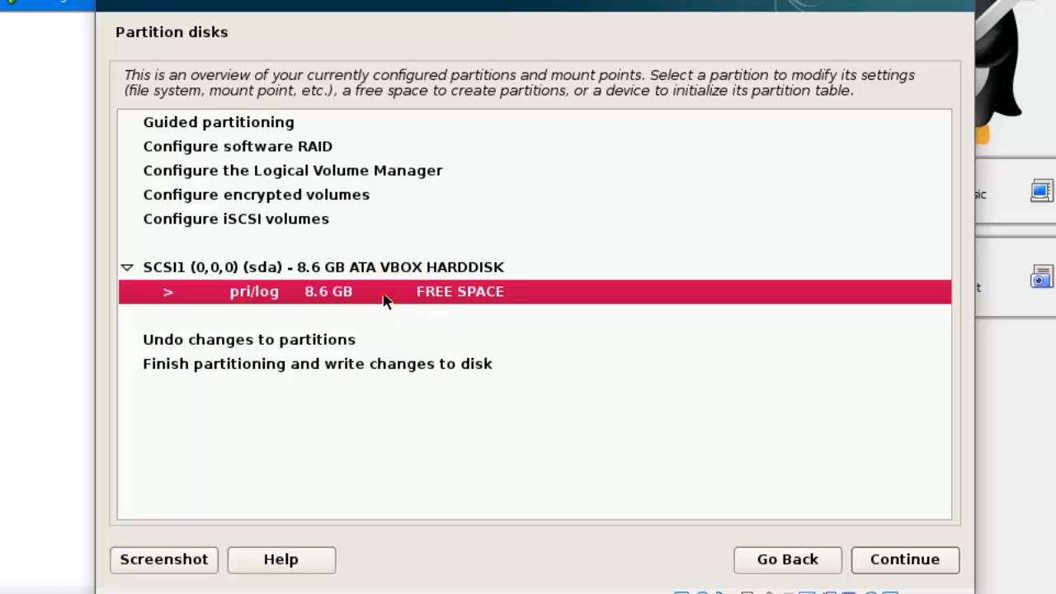
left_click(385, 299)
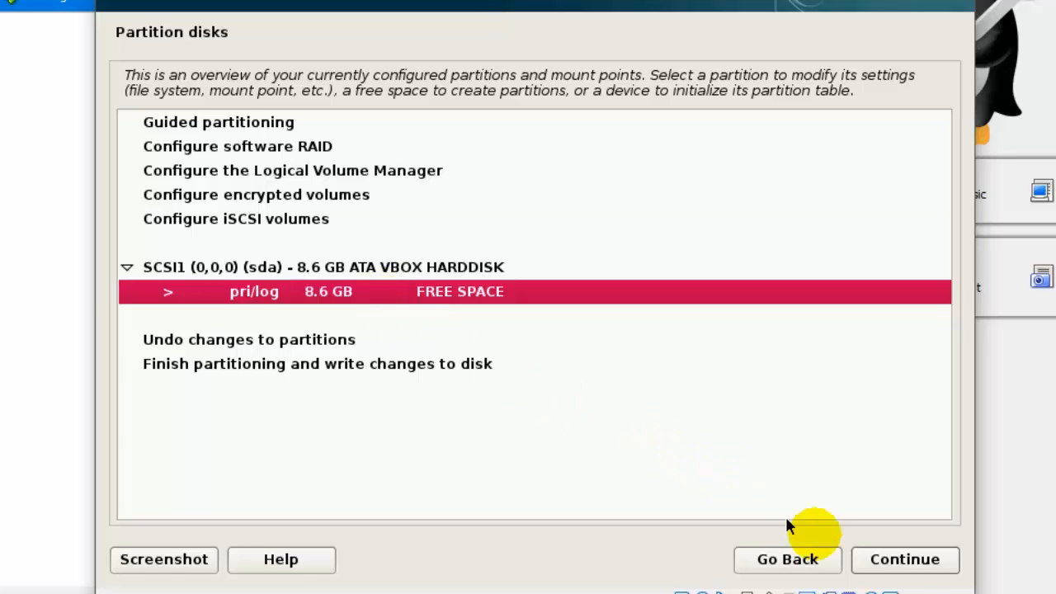
left_click(908, 563)
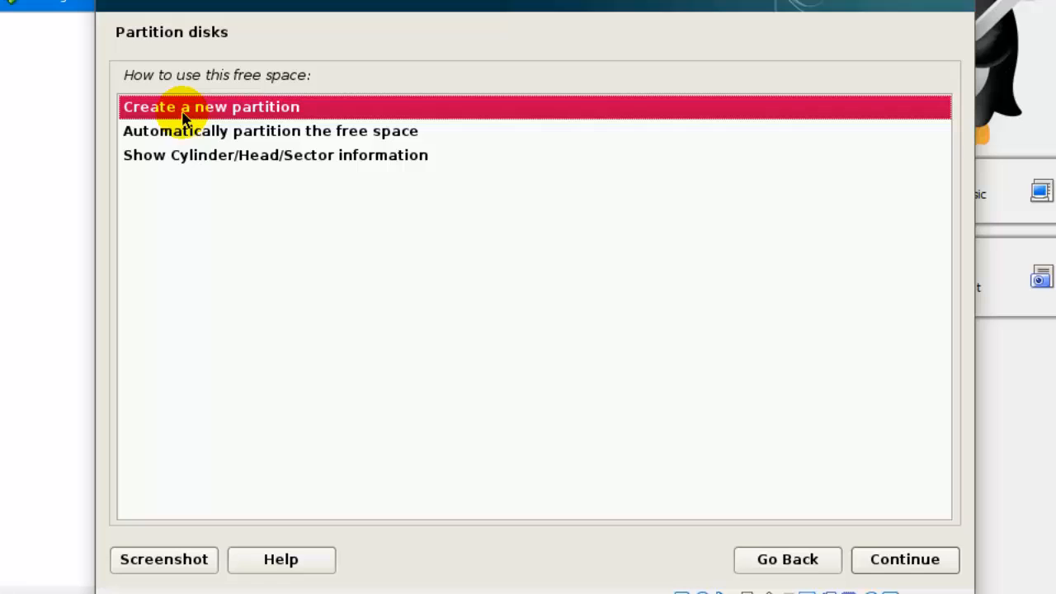
left_click(902, 569)
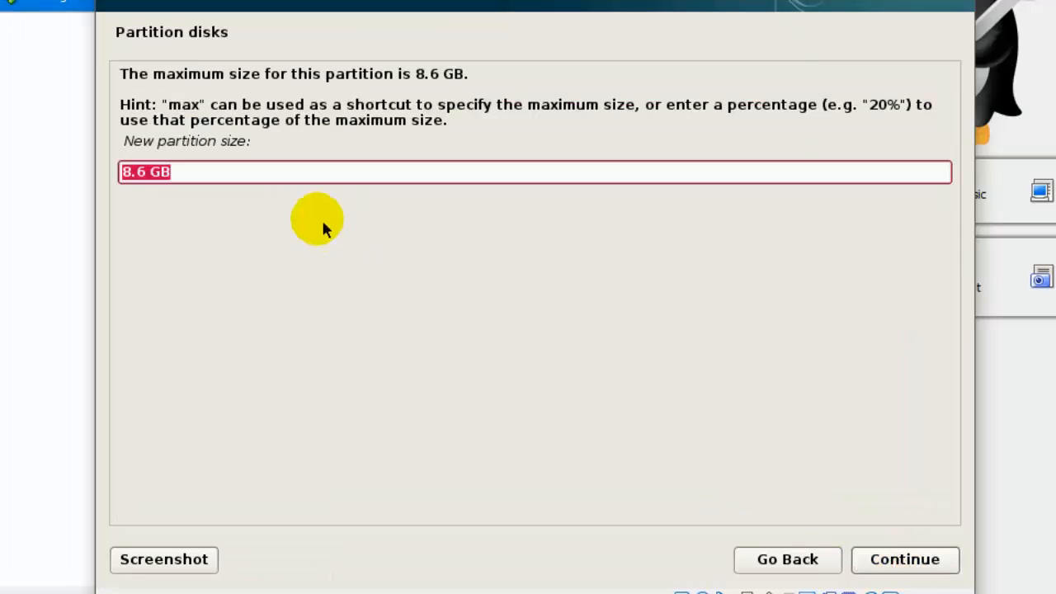
left_click_drag(231, 170, 116, 168)
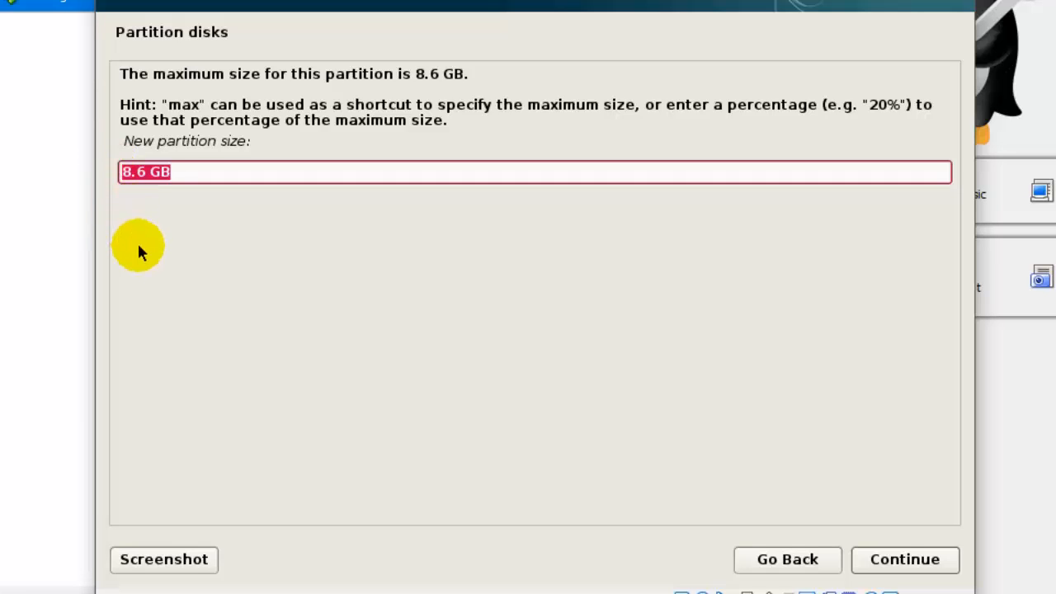
mouse_move(135, 173)
left_mouse_down()
mouse_move(123, 173)
mouse_move(135, 171)
left_mouse_up()
left_click(140, 172)
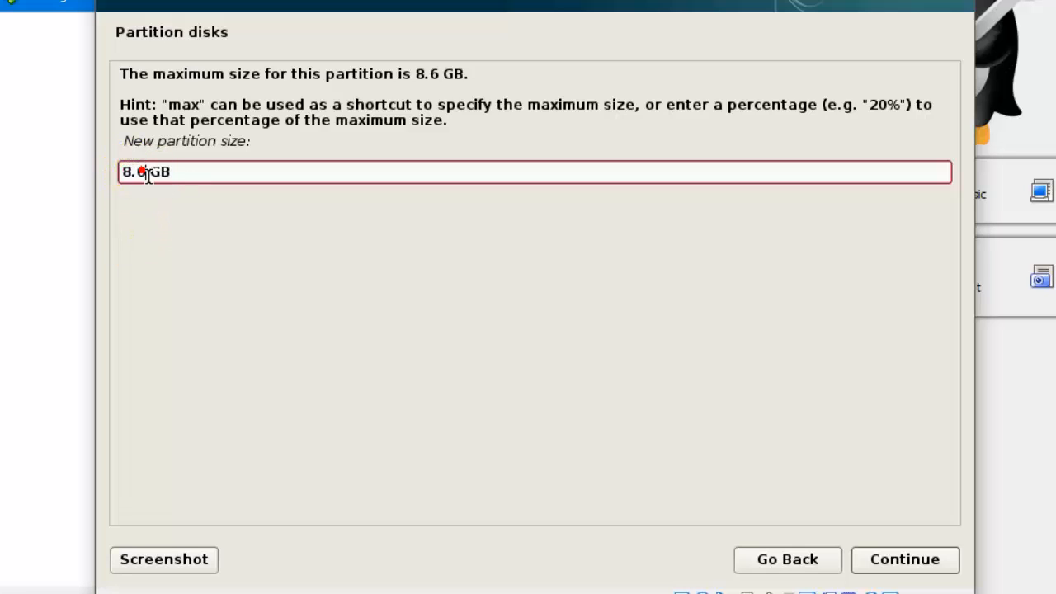
key("BackSpace")
key("BackSpace")
key("BackSpace")
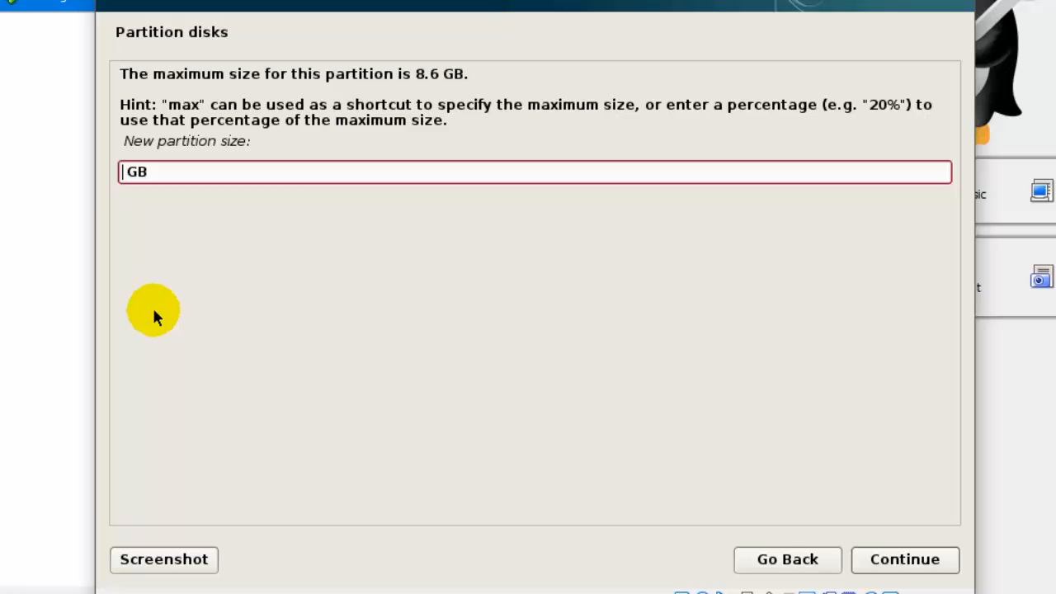
type("2")
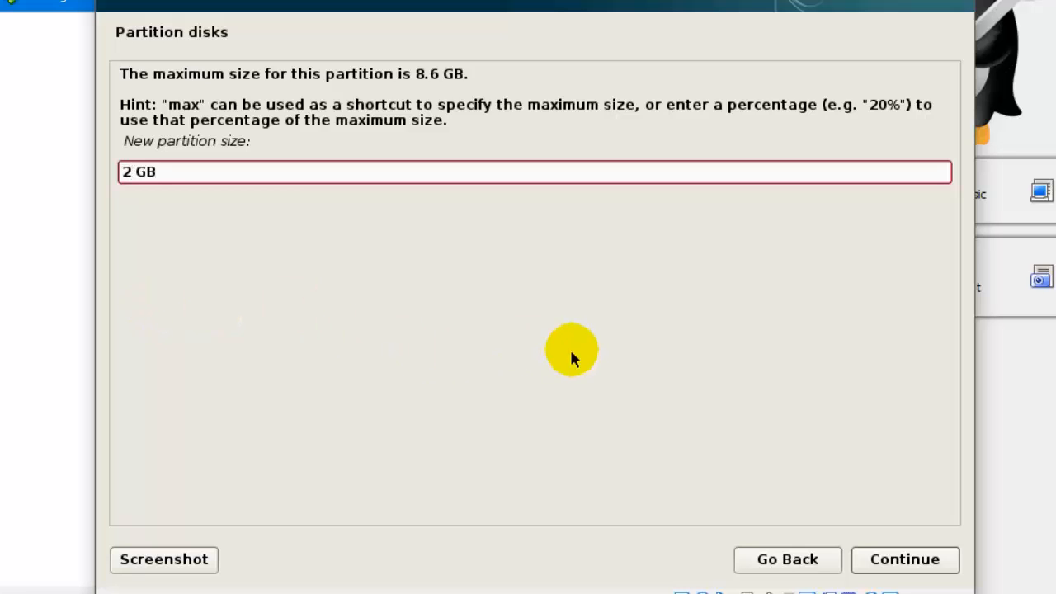
left_click(914, 573)
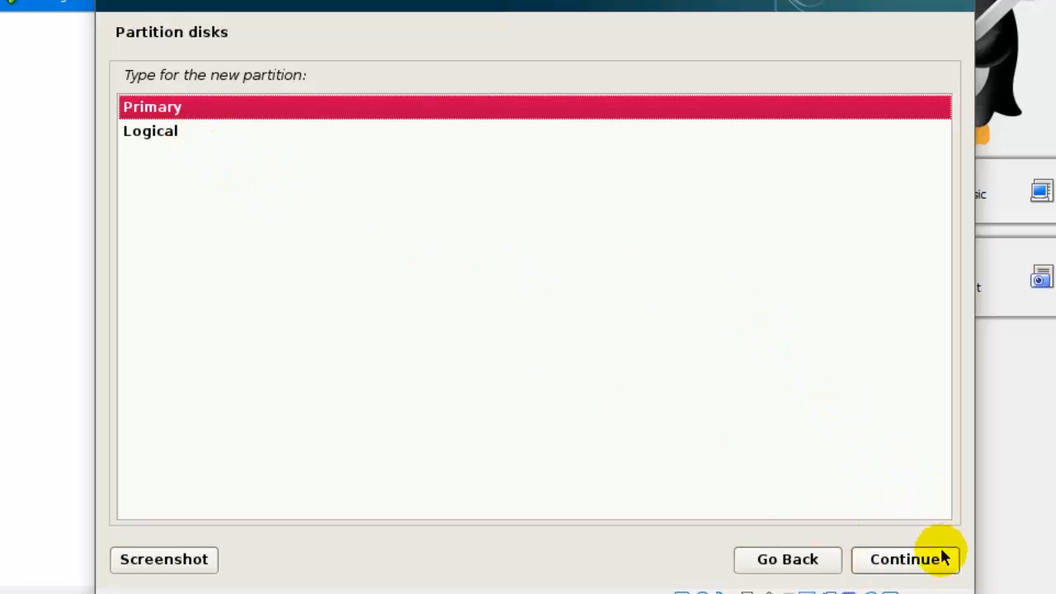
left_click(924, 572)
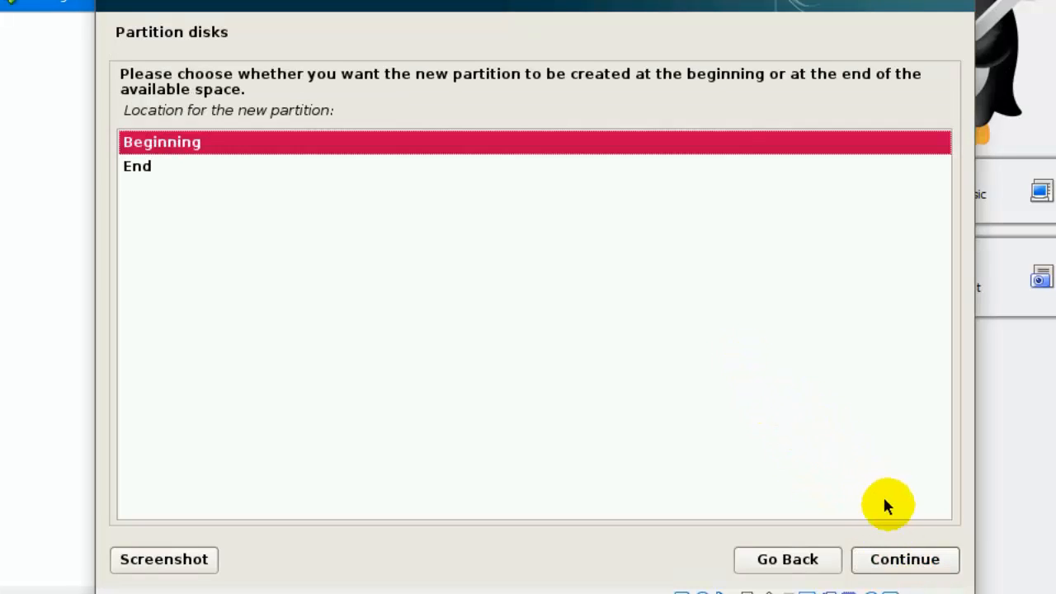
left_click(928, 565)
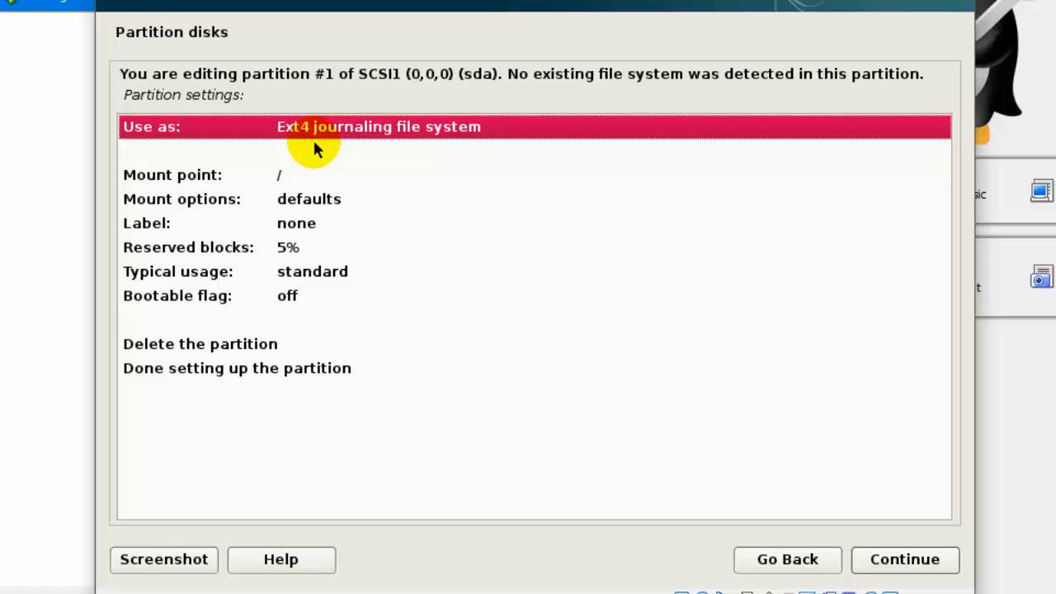
- Set partition #1 to be used as swap area and finish setting up the partition
left_click(287, 176)
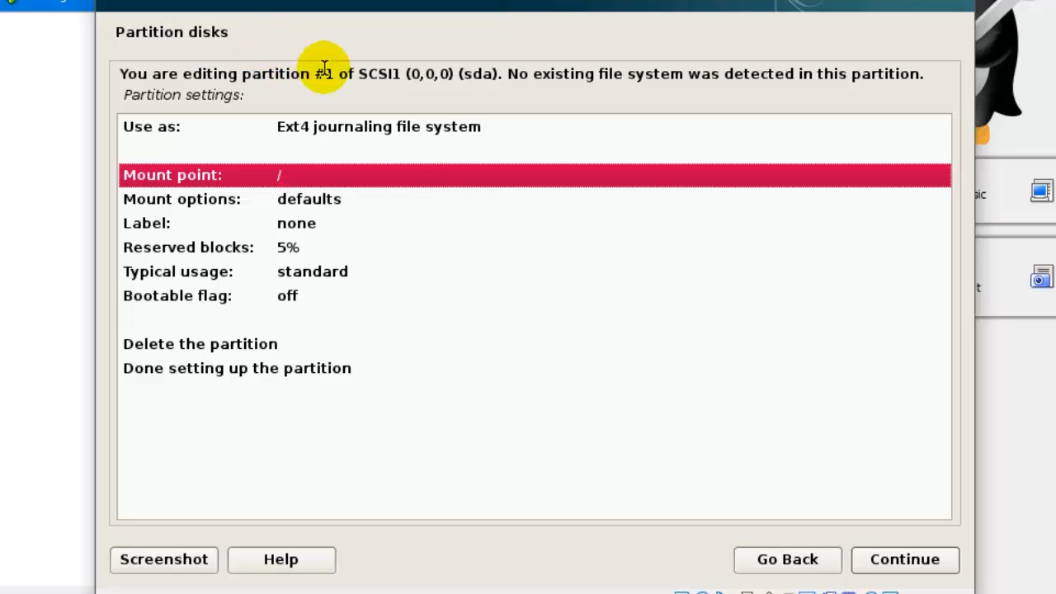
left_click(319, 136)
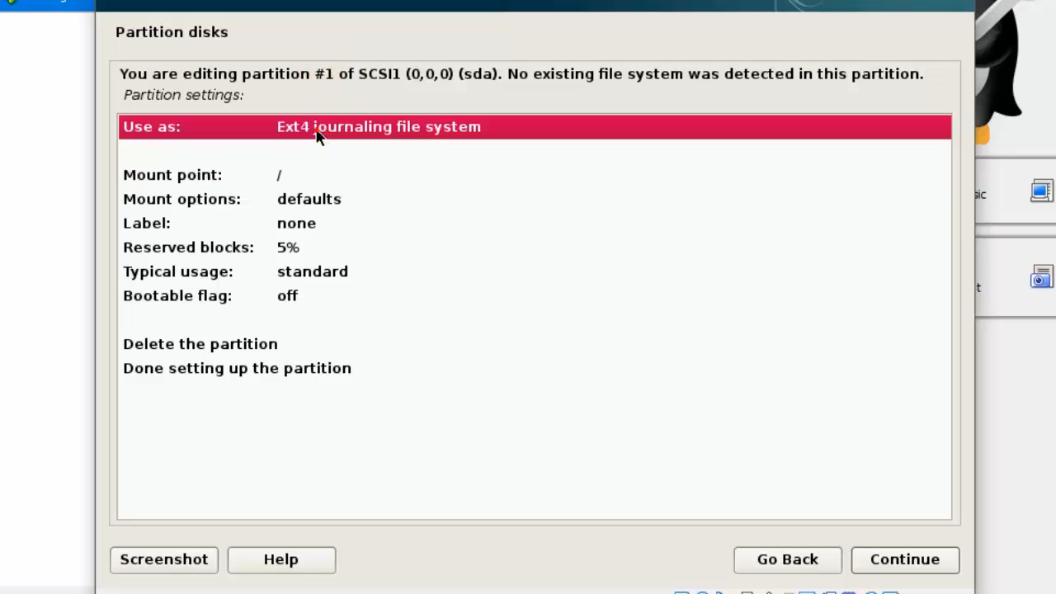
double_click(319, 136)
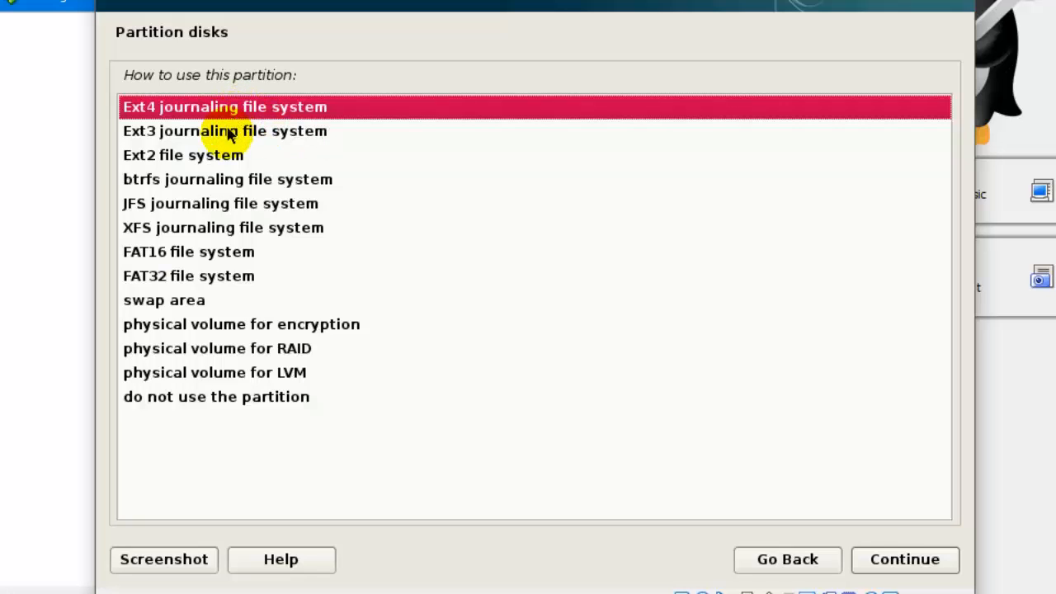
double_click(177, 302)
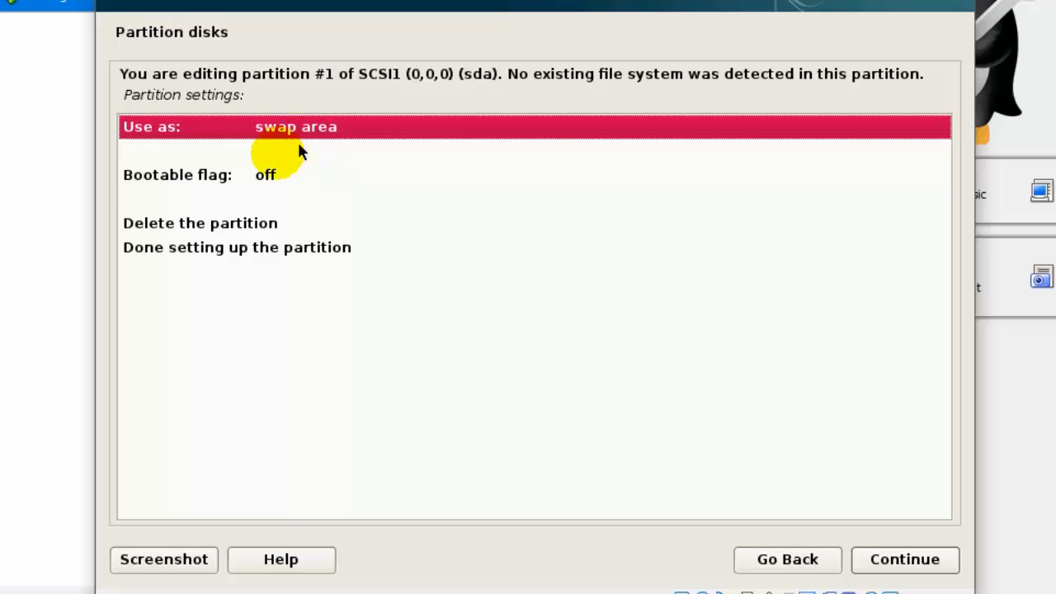
left_click(230, 247)
double_click(229, 250)
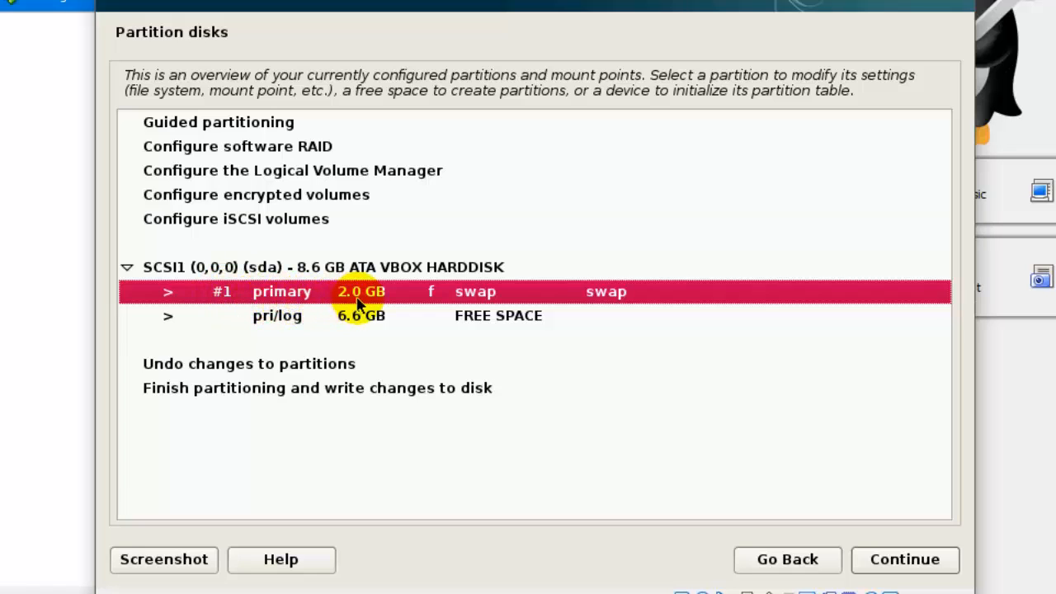
- Create a 6.6 GB primary partition from the remaining free space, keeping it as Ext4 mounted at /
left_click(478, 322)
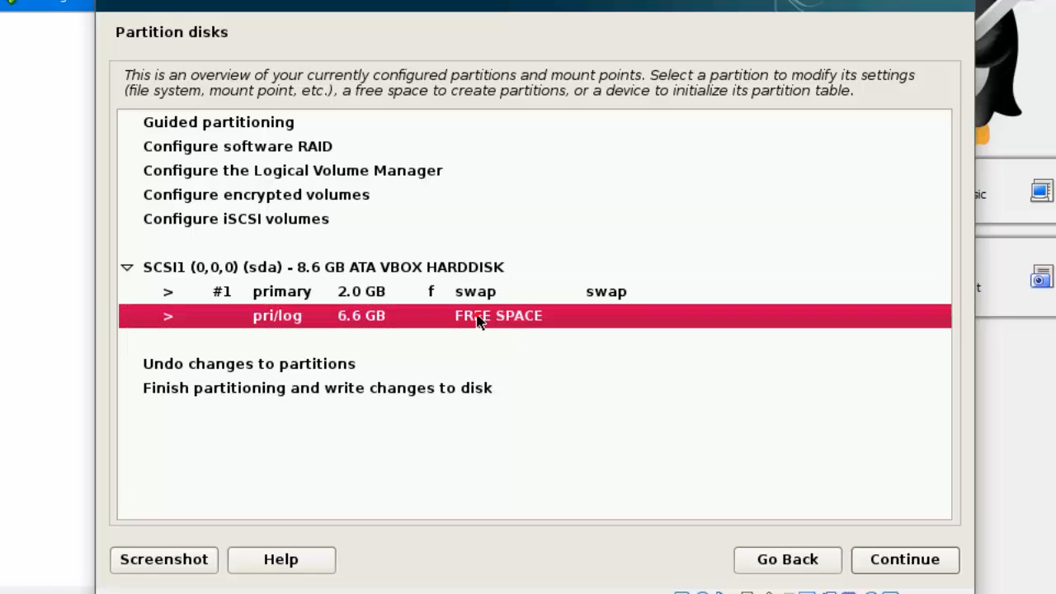
left_click(905, 561)
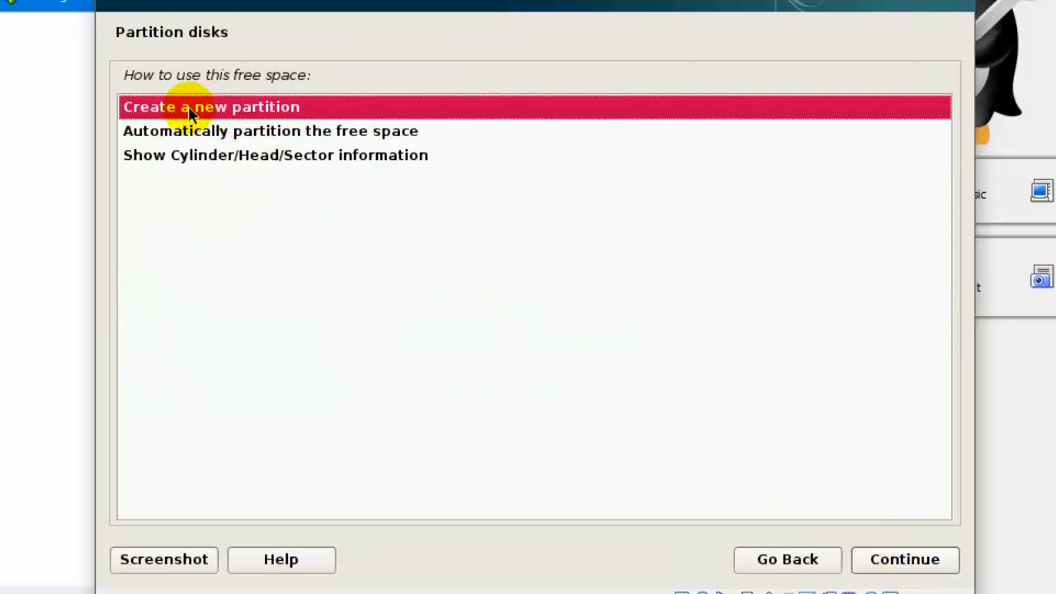
left_click(914, 569)
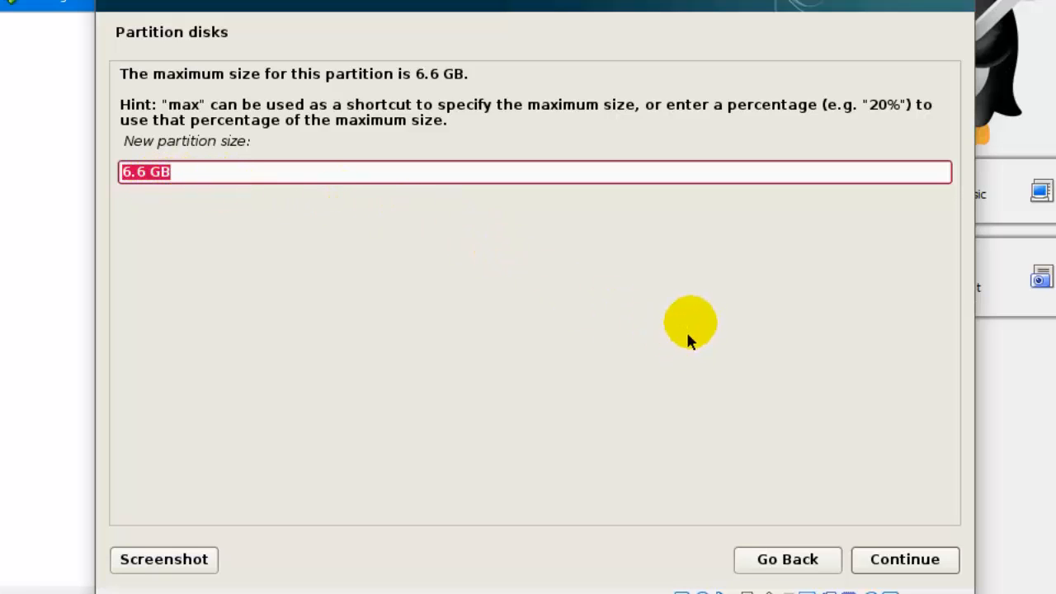
left_click(926, 568)
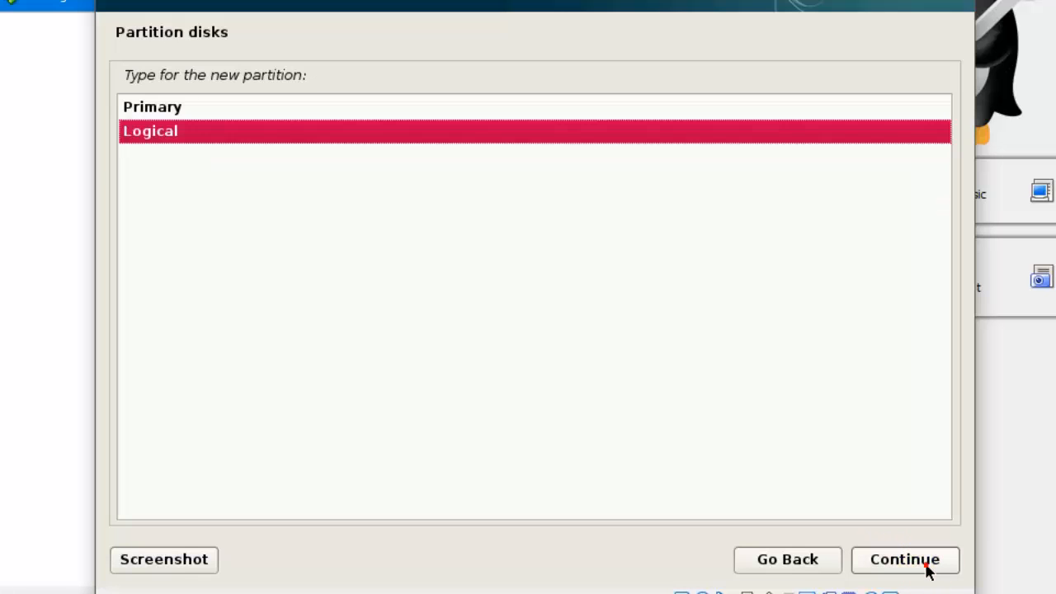
left_click(235, 115)
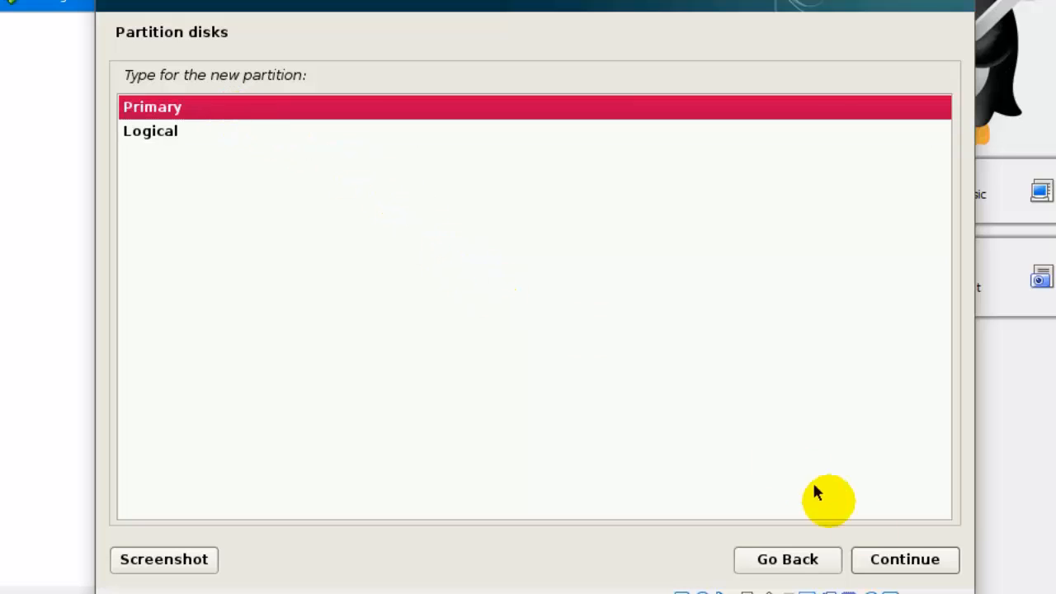
left_click(918, 567)
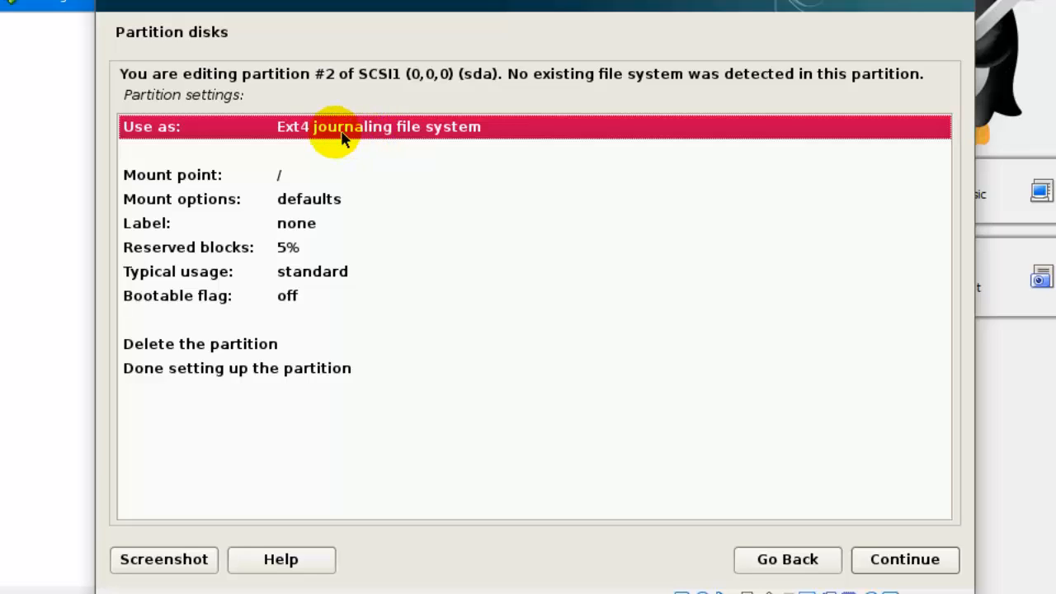
left_click(198, 373)
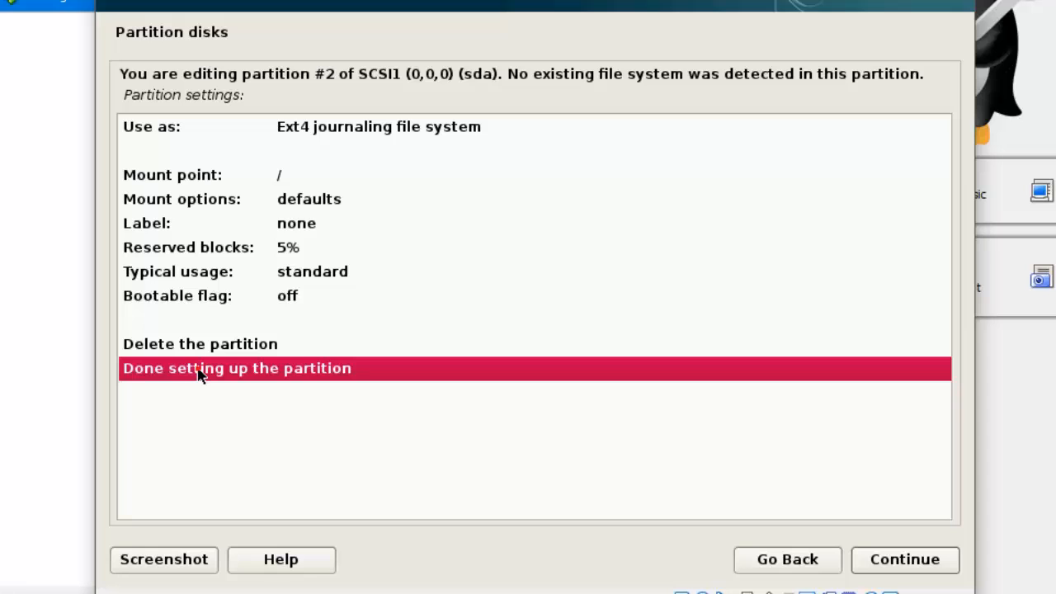
left_click(198, 373)
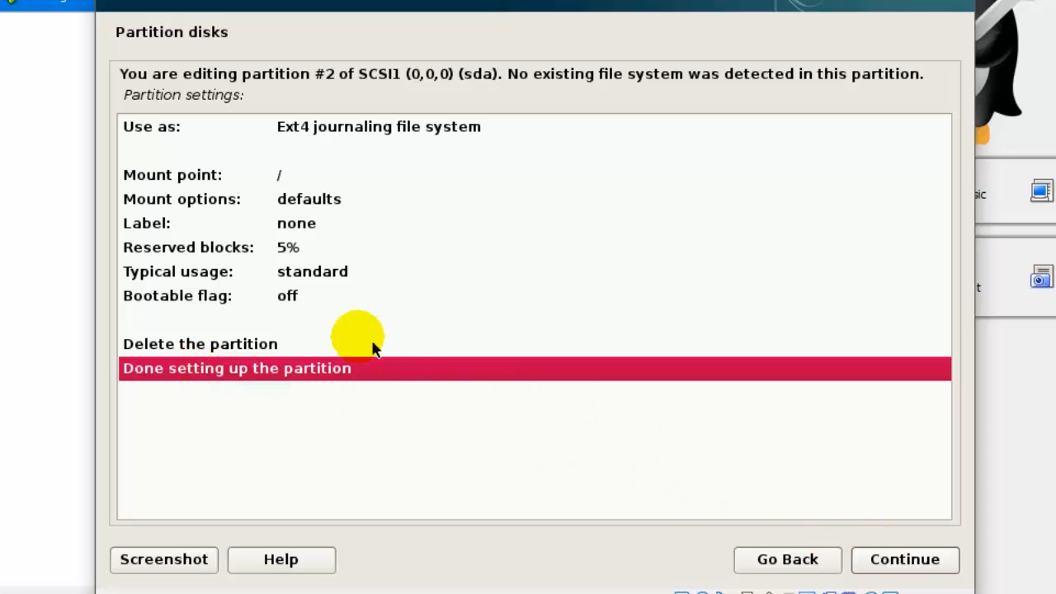
double_click(325, 373)
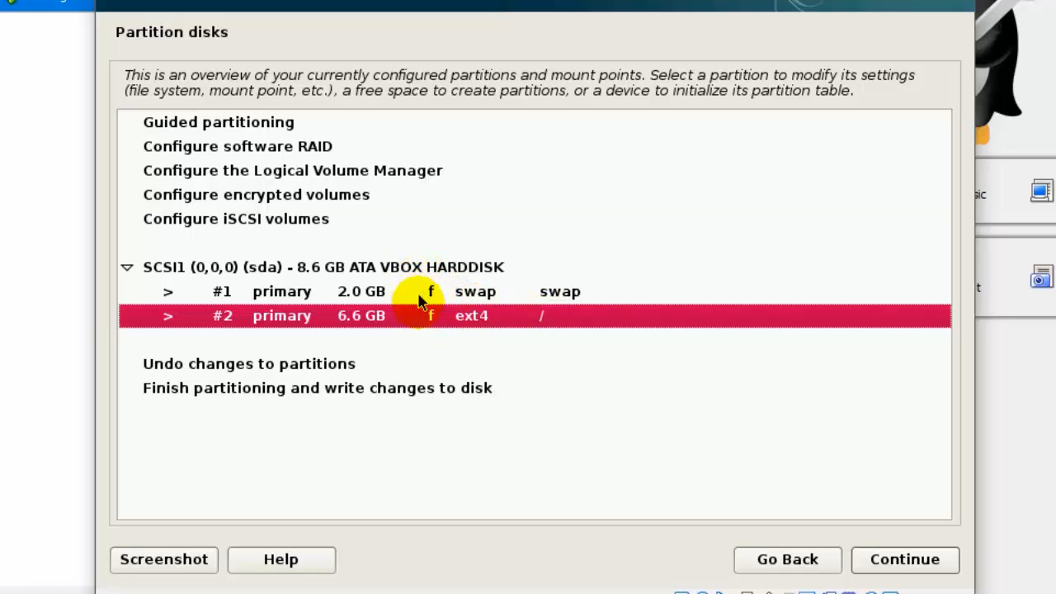
- Finish partitioning and agree to write the swap and ext4 partition changes to disk
left_click(276, 395)
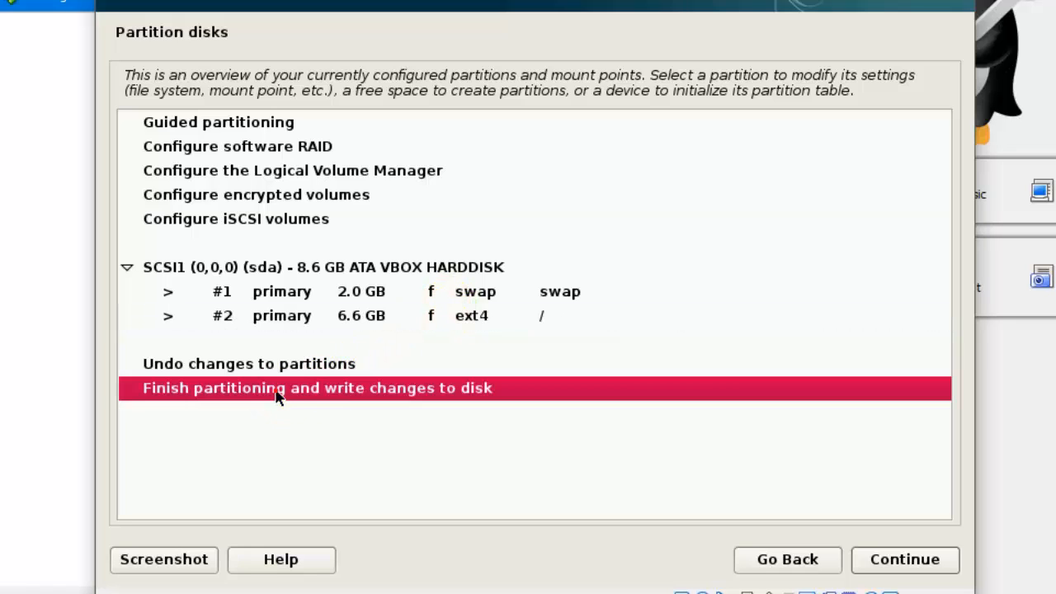
left_click(277, 395)
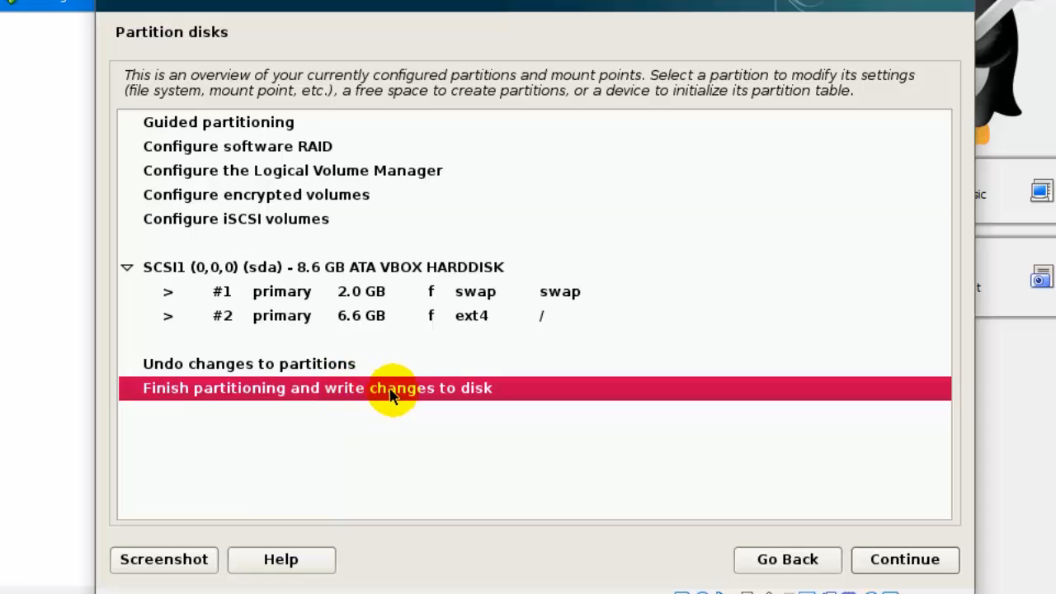
left_click(922, 569)
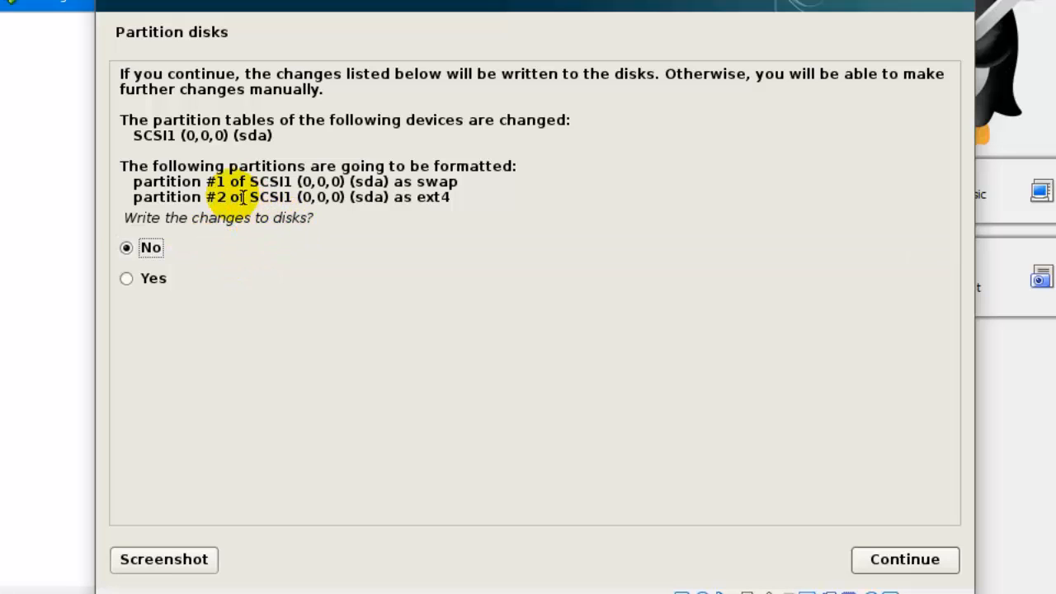
left_click_drag(205, 182, 445, 203)
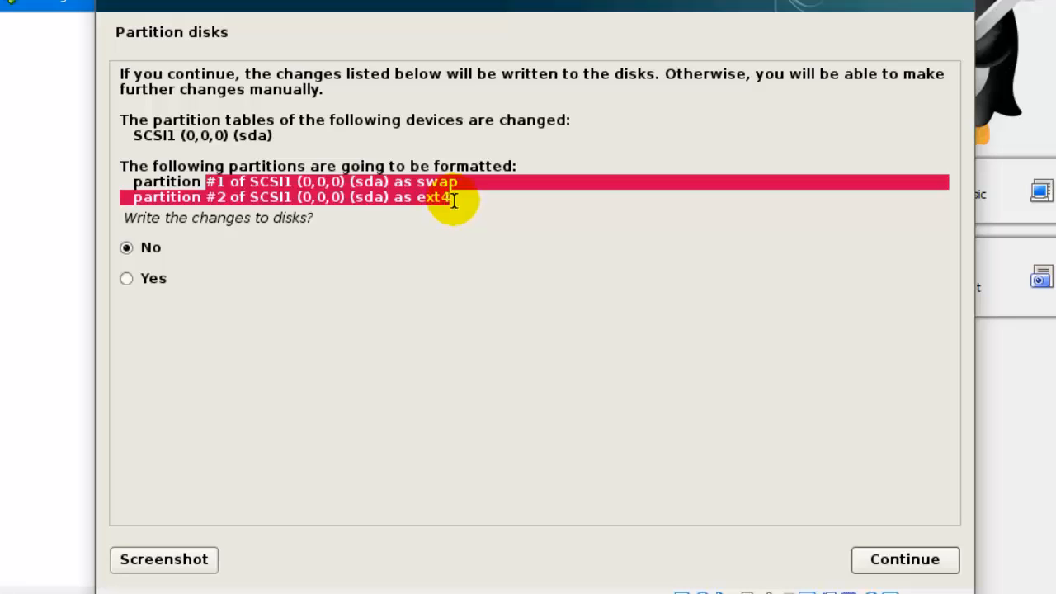
left_click(449, 199)
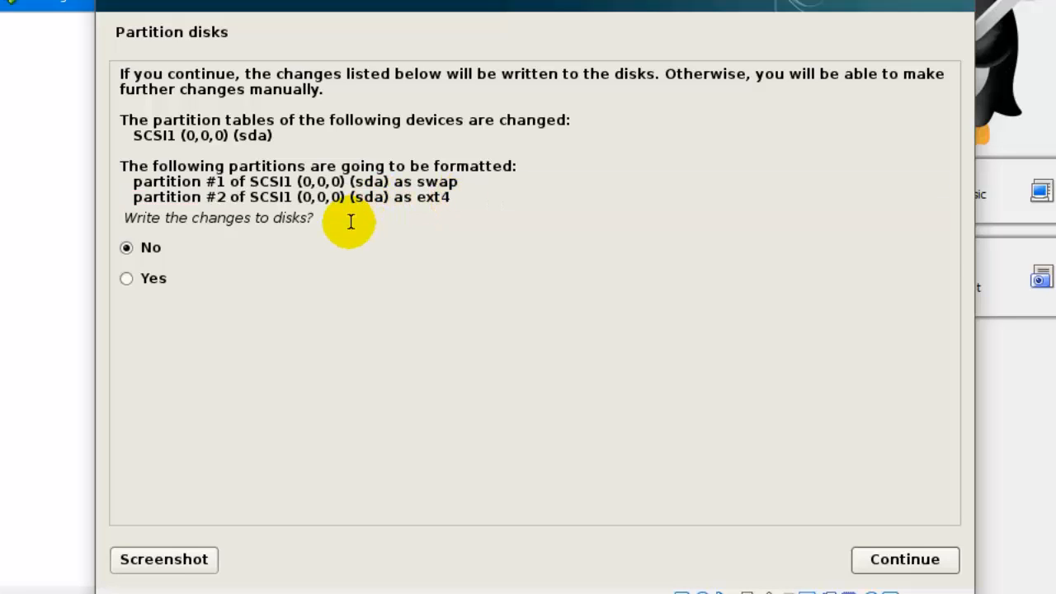
left_click(128, 278)
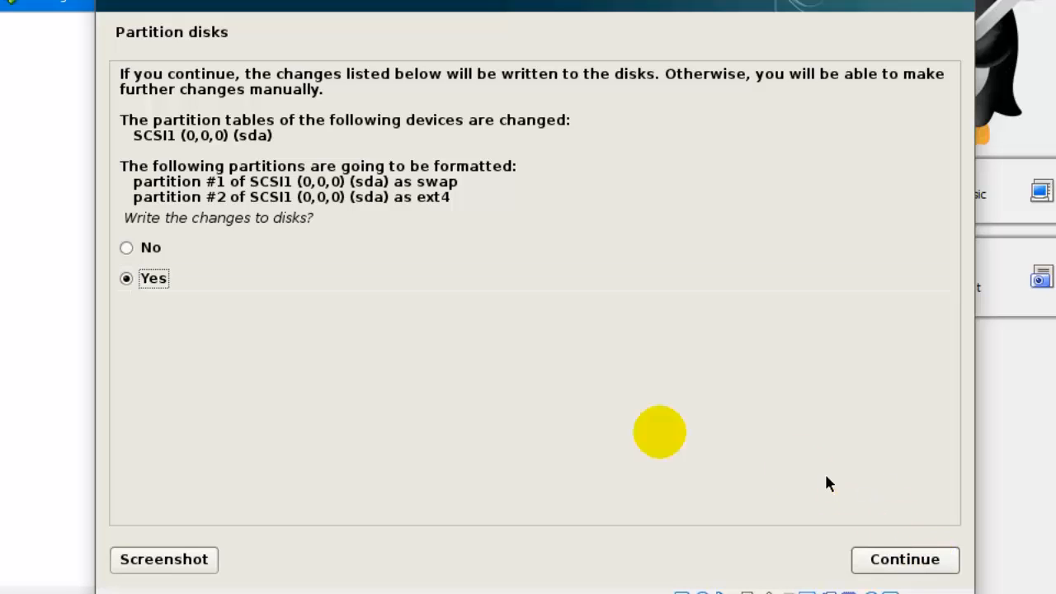
left_click(902, 564)
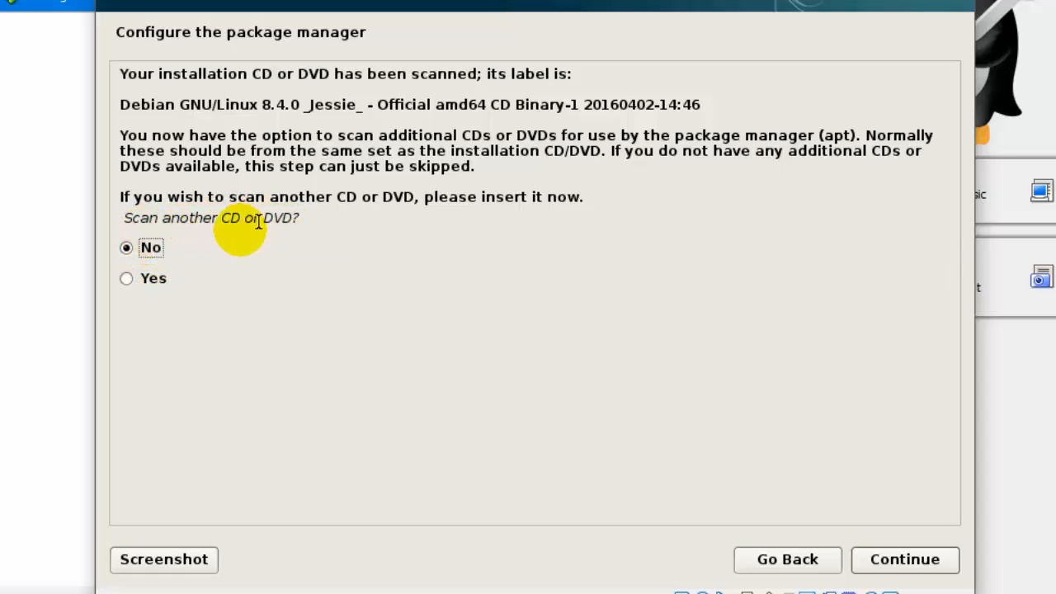
- Configure the package manager without scanning another CD or DVD and without using a network mirror
left_click(908, 567)
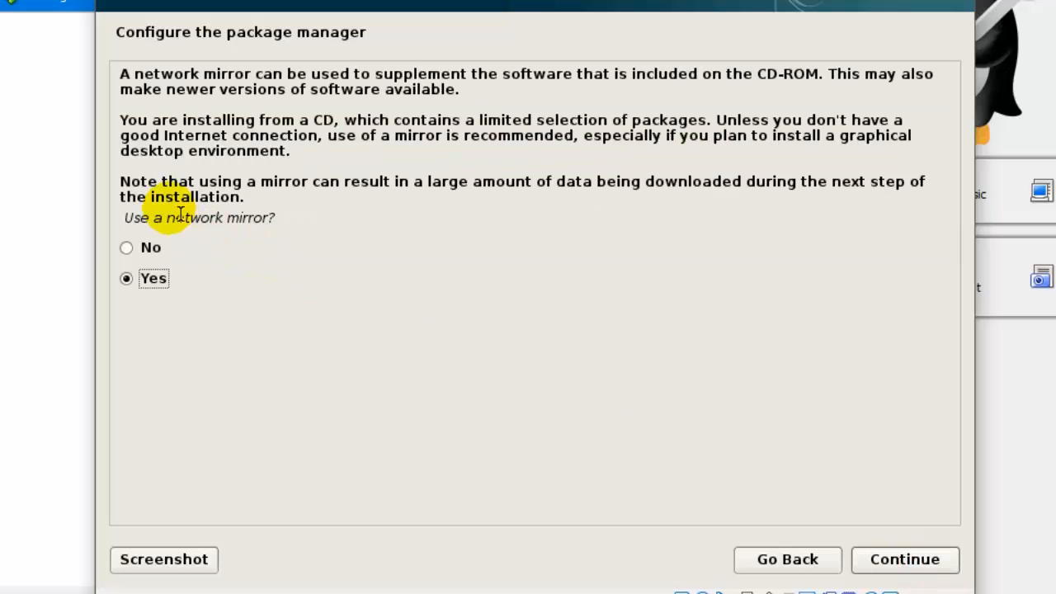
left_click(156, 253)
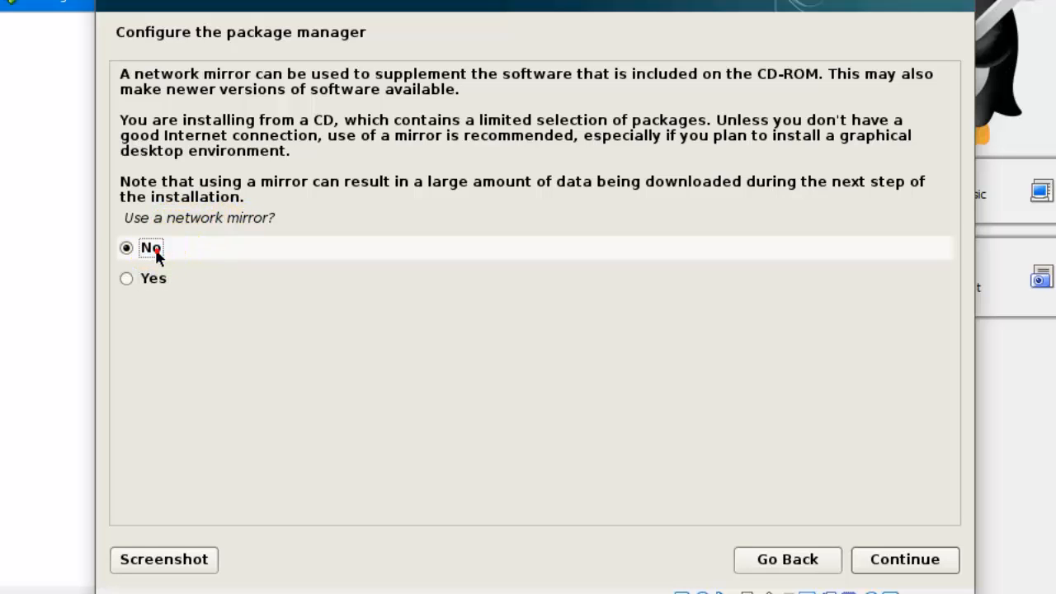
left_click(905, 559)
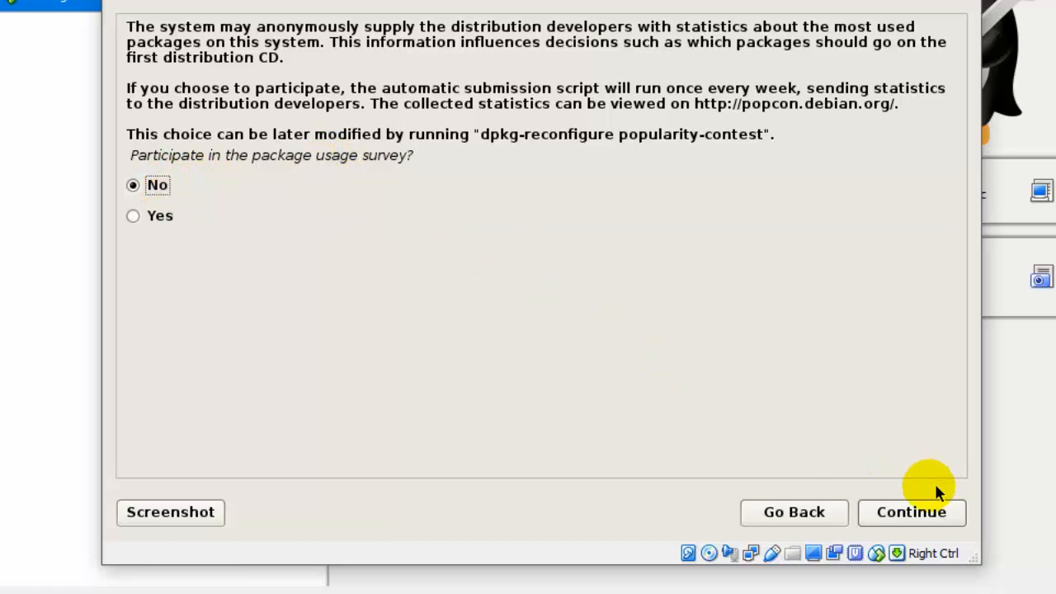
- Decline the package usage survey and install the Debian desktop environment without the standard system utilities
left_click(912, 512)
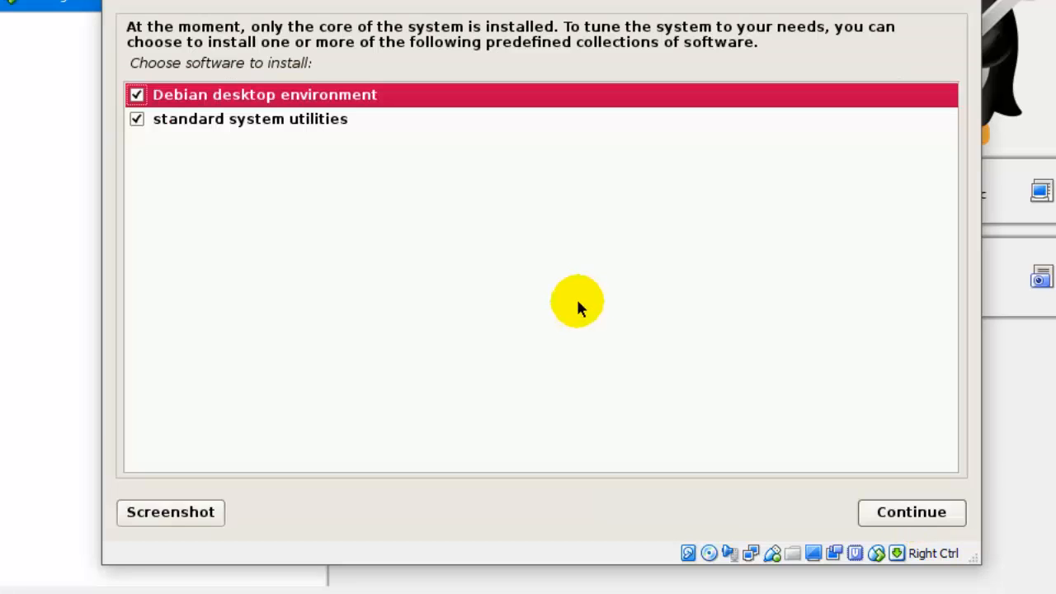
left_click(132, 121)
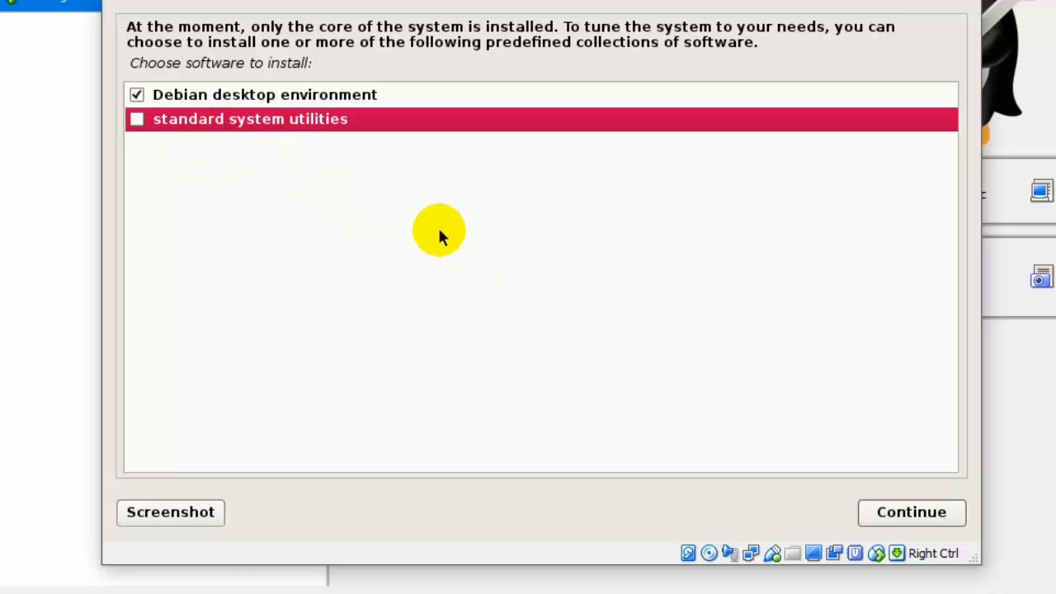
left_click(937, 511)
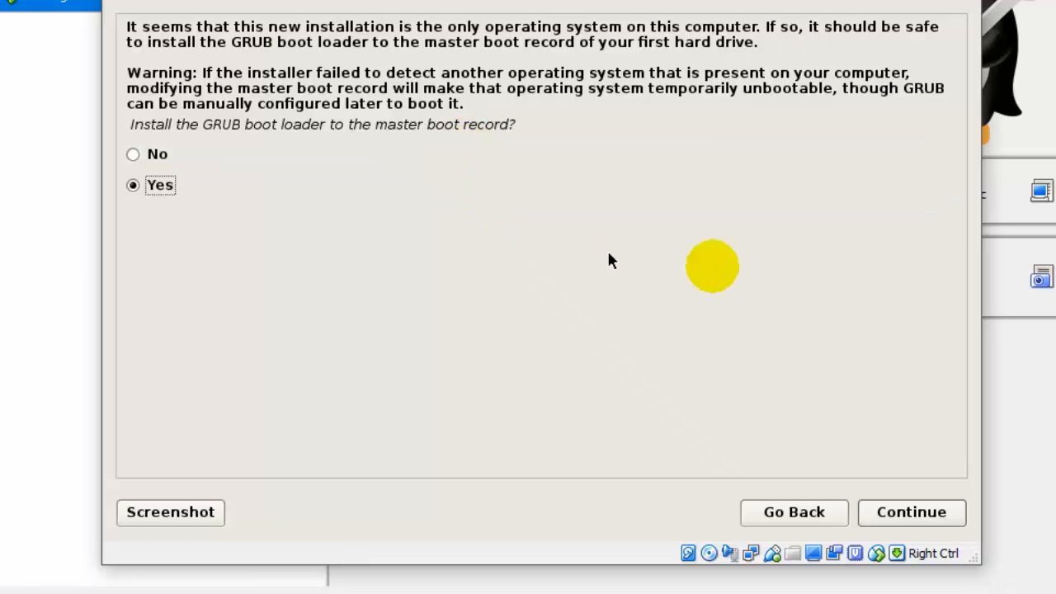
- Install the GRUB boot loader to the master boot record on the /dev/sda device
left_click(939, 518)
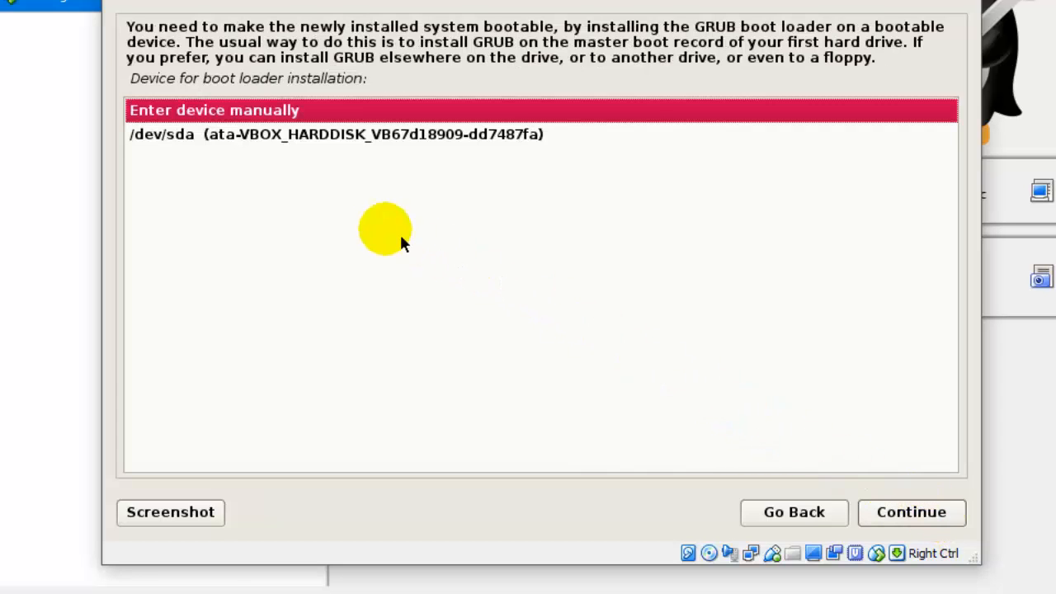
left_click(153, 141)
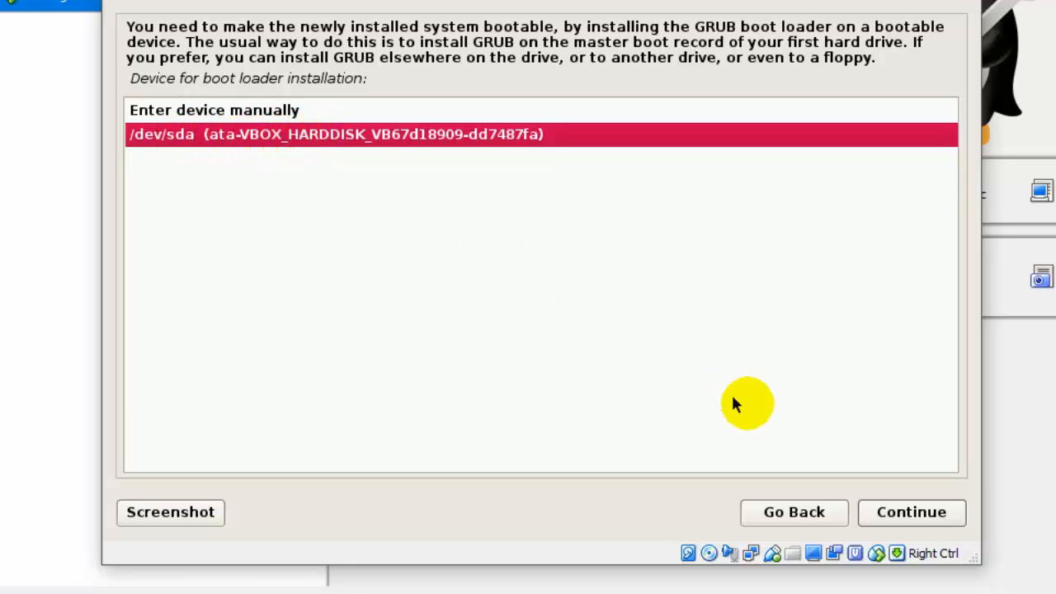
left_click(937, 520)
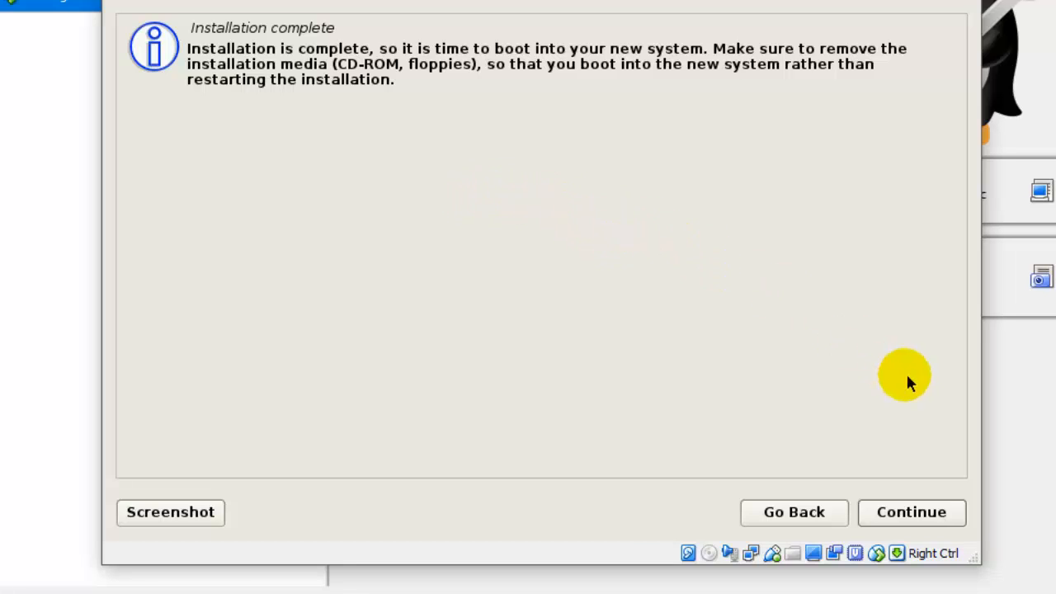
- Complete the installation by rebooting, and start the Debian GNU/Linux entry from the GRUB boot menu
left_click(926, 515)
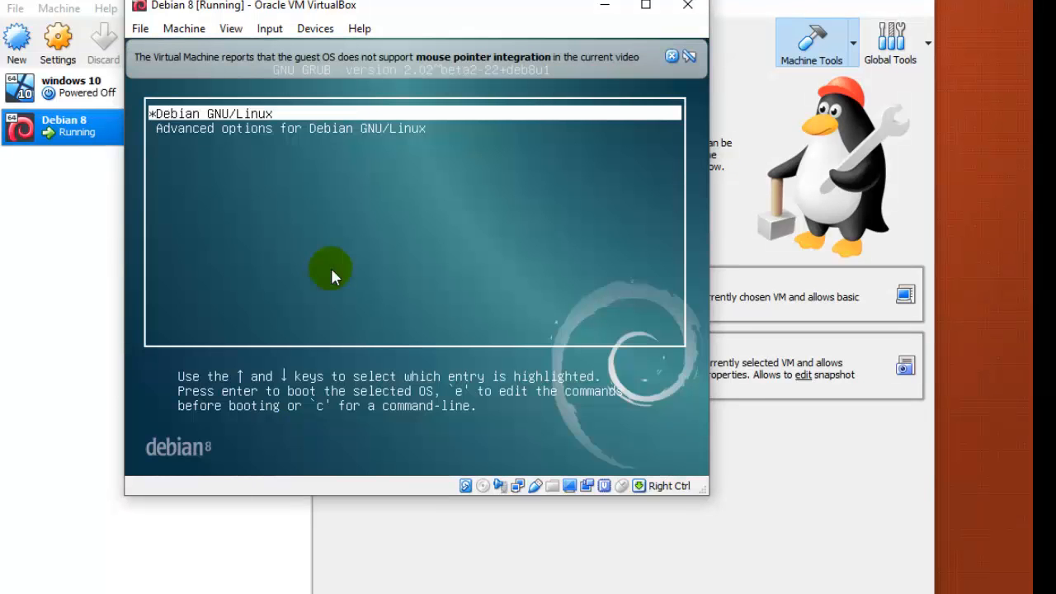
key("Down")
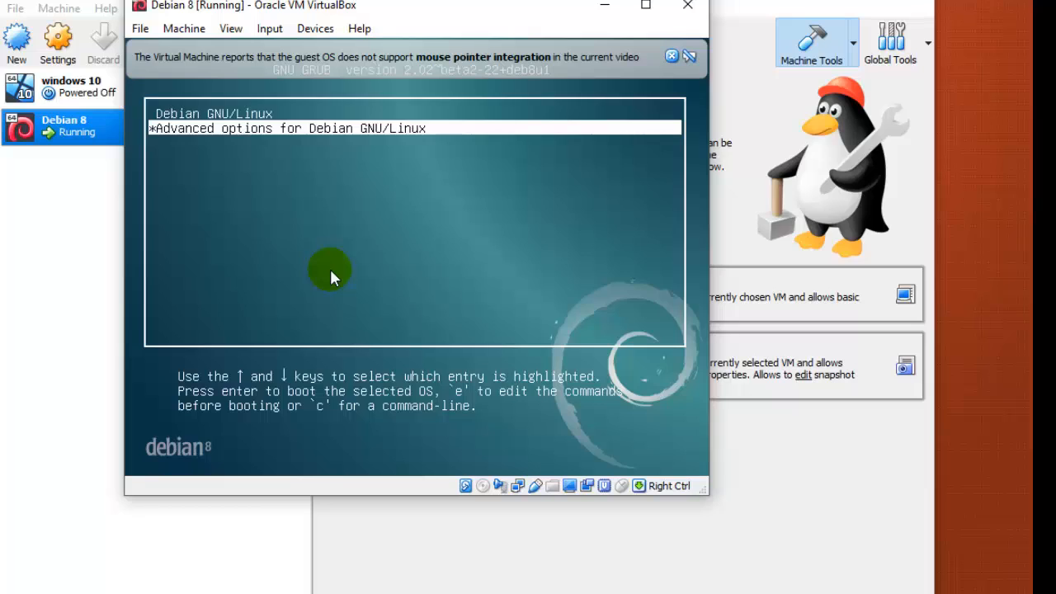
key("Up")
key("Down")
key("Up")
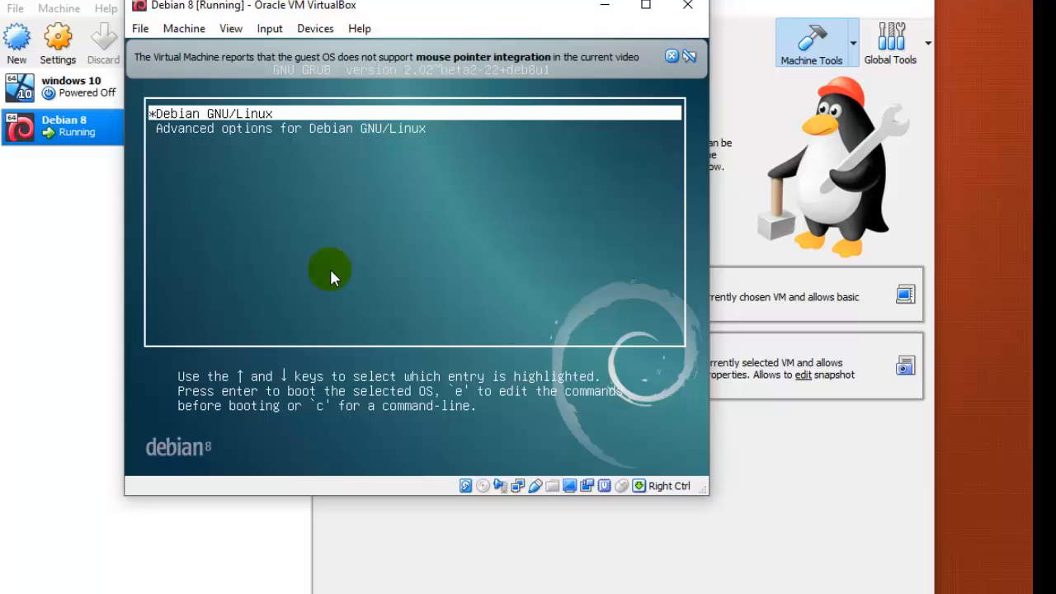
key("Return")
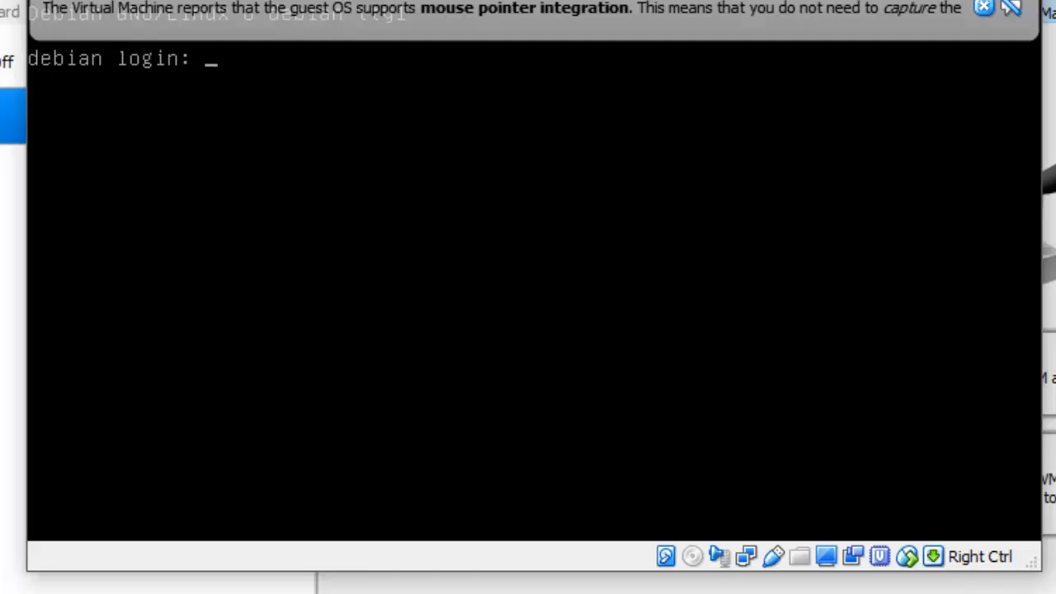
- Dismiss the mouse pointer integration notice and log in at the console as debian with the account password
left_click(982, 9)
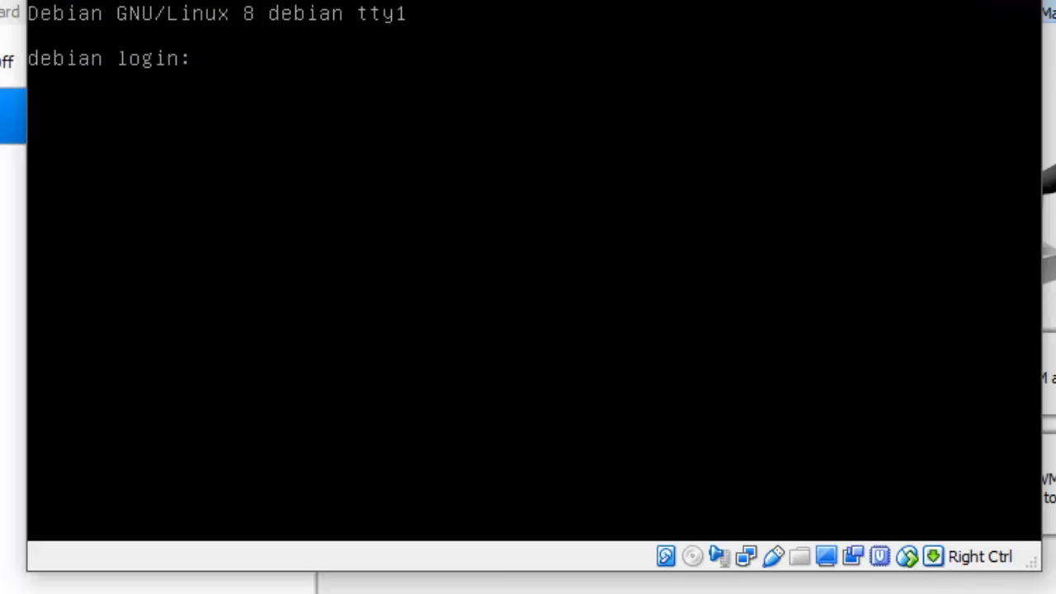
type("debian")
key("Return")
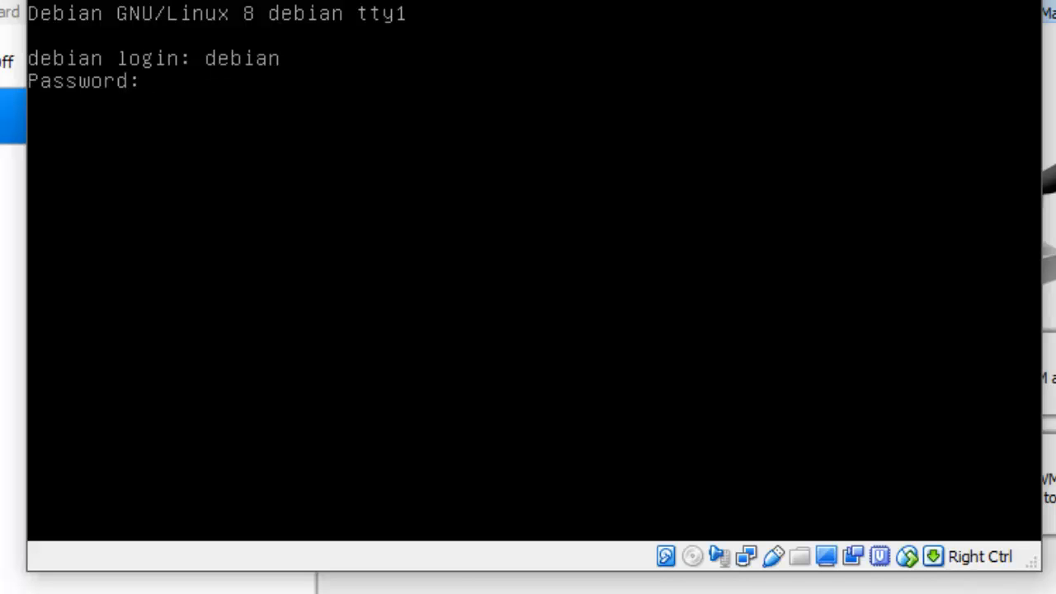
key("Return")
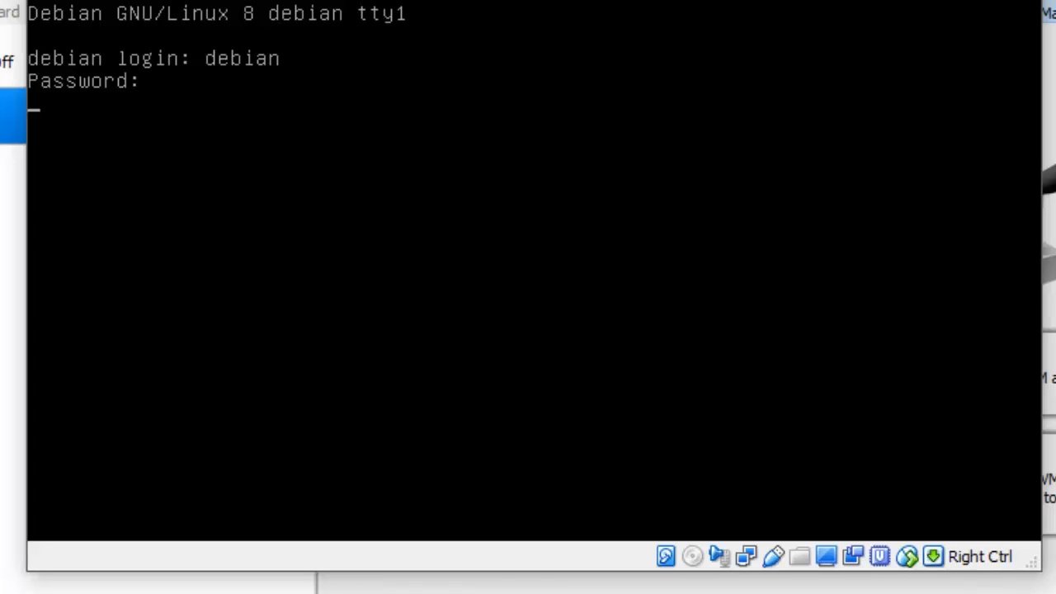